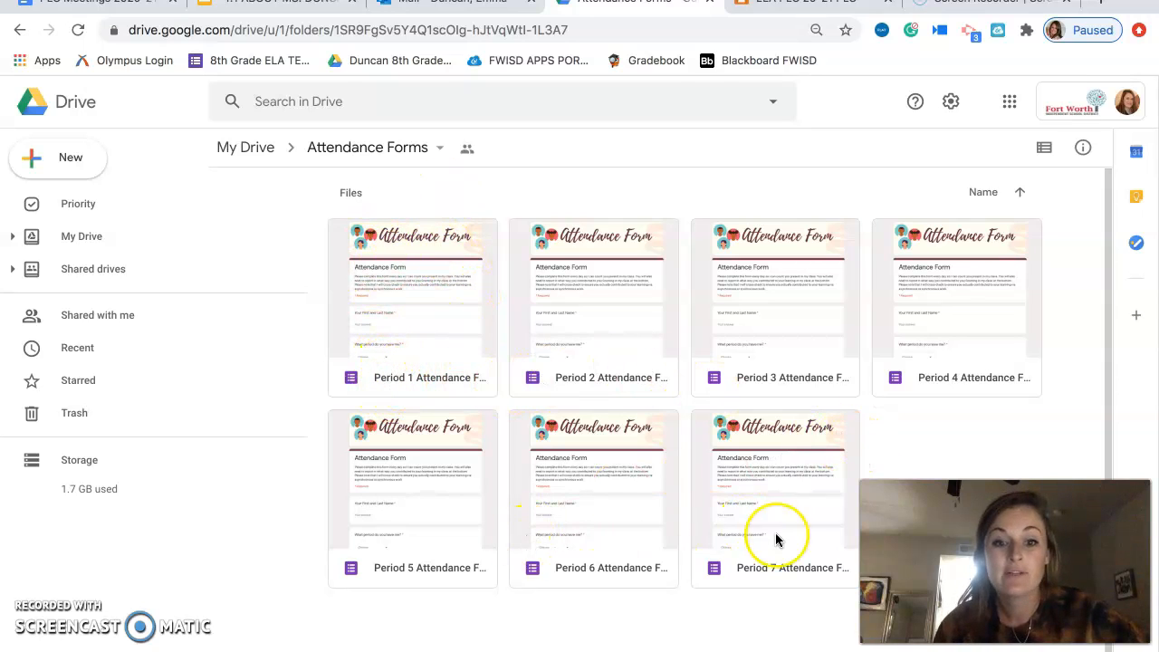
Make a copy of the Period 1 Attendance Form in the shared Attendance Forms folder.
click(417, 382)
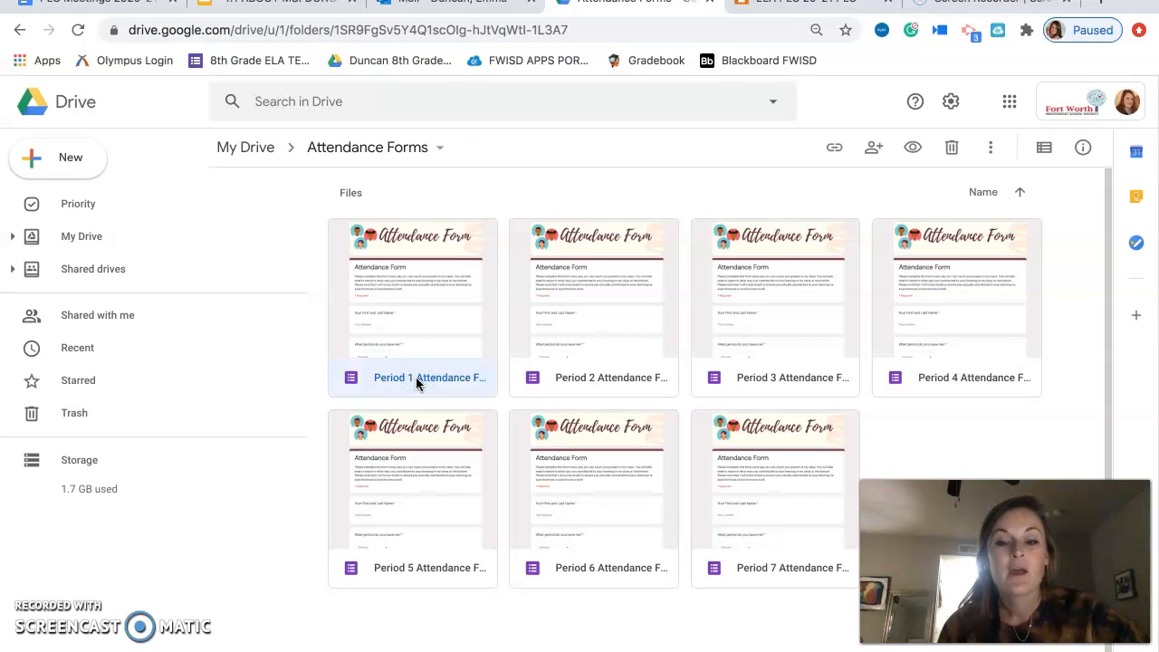
right_click(416, 380)
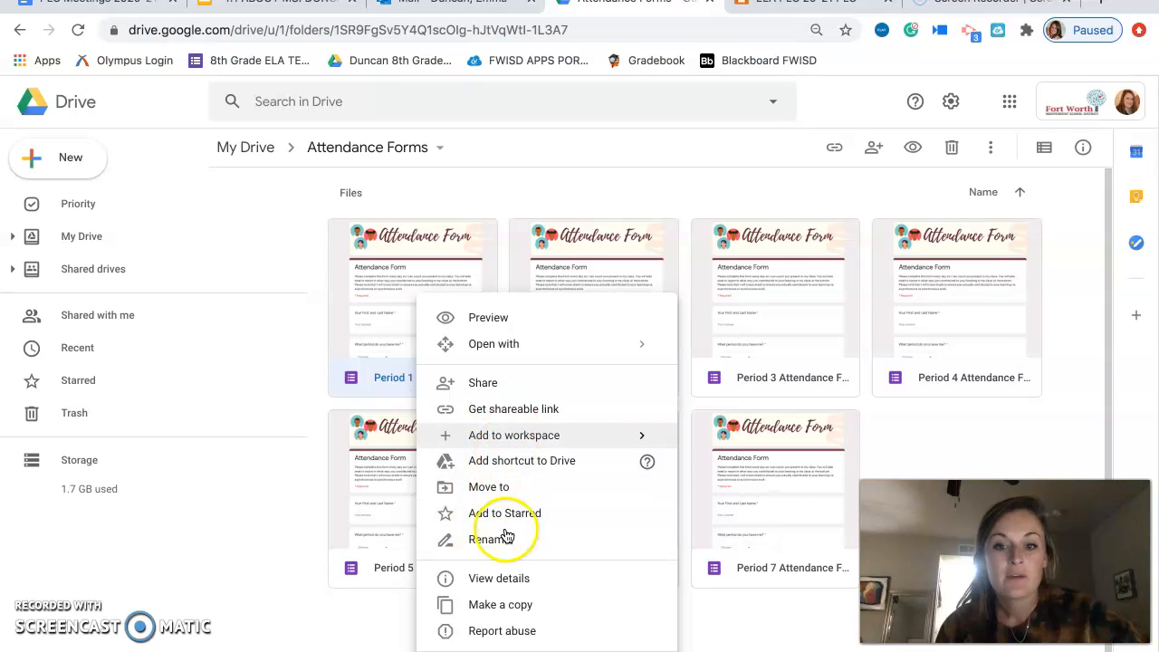
click(508, 605)
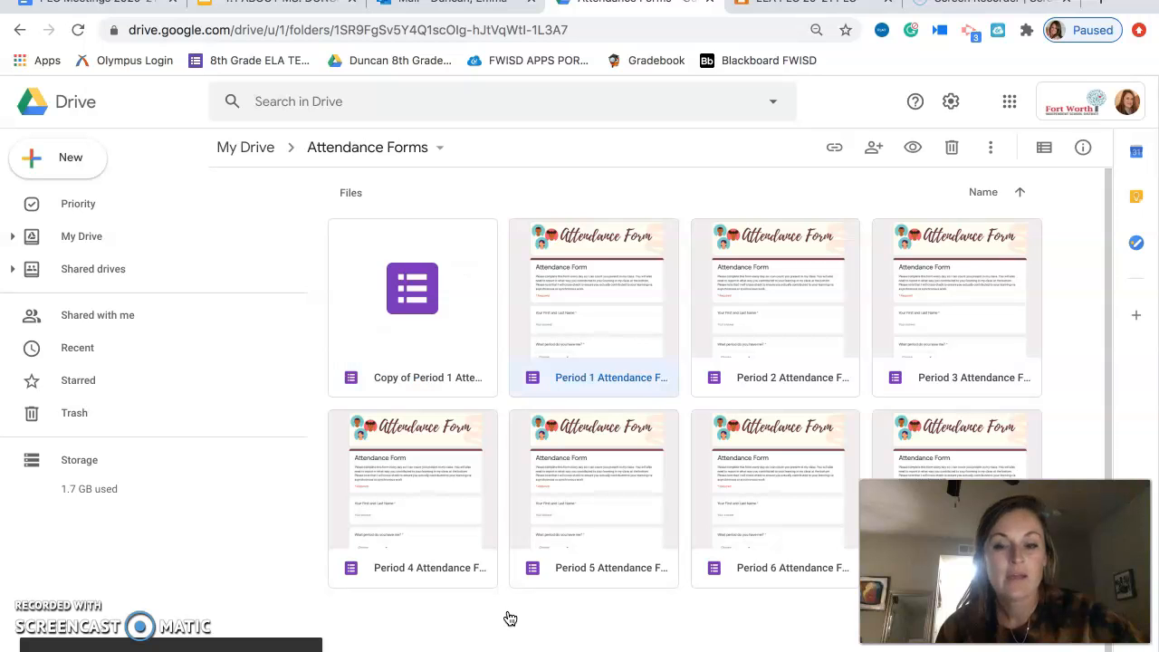
Rename the copied form by replacing "Copy of" with the teacher's last name before "Period 1 Attendance Form".
click(401, 378)
click(401, 378)
right_click(401, 378)
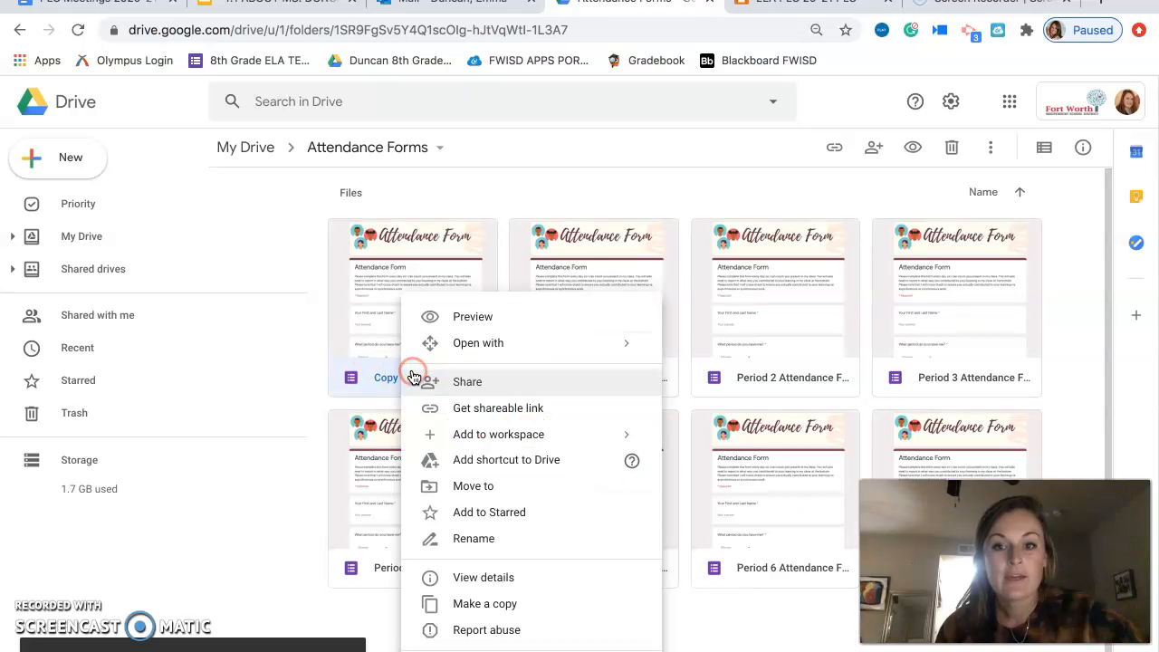
click(491, 542)
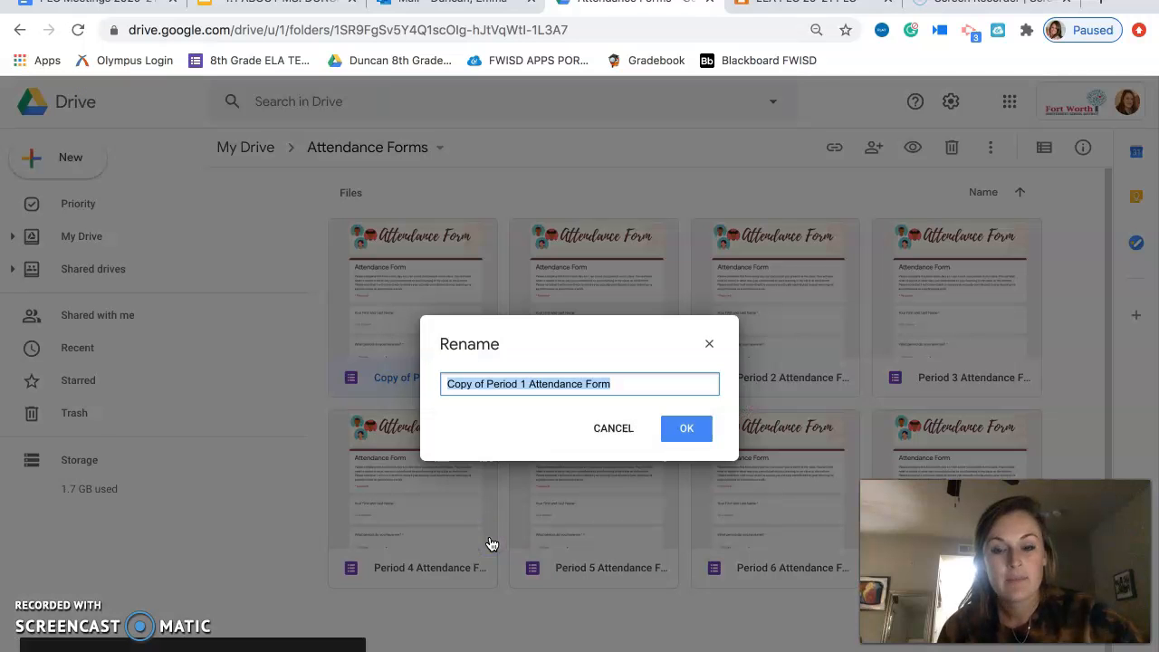
click(485, 382)
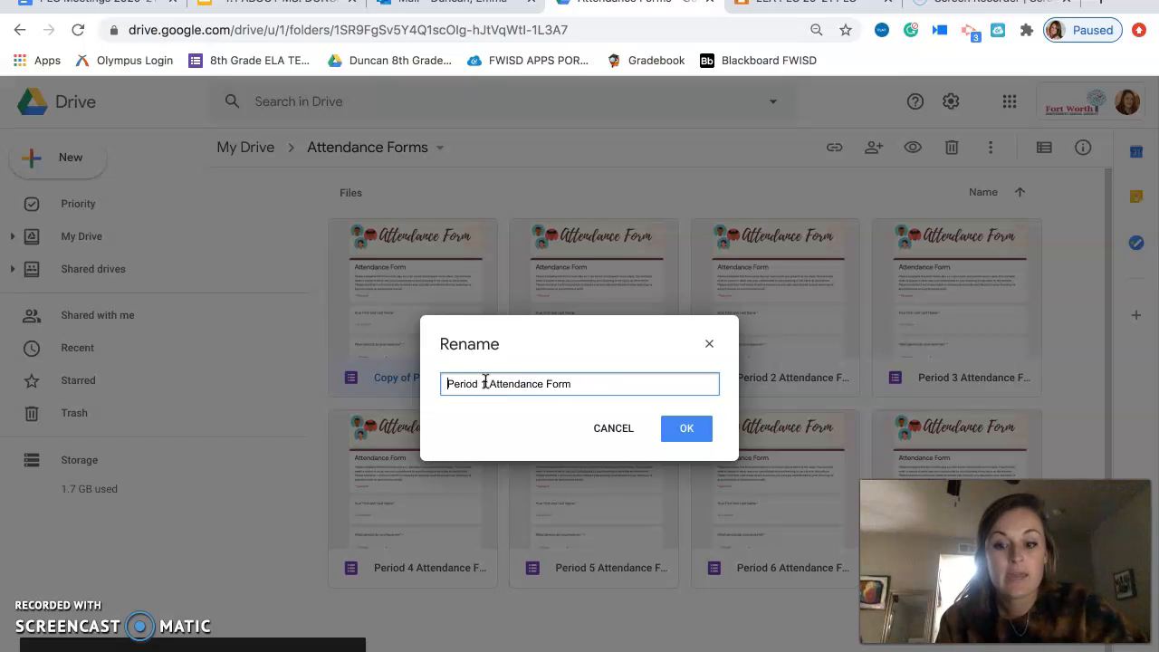
text(Duncan)
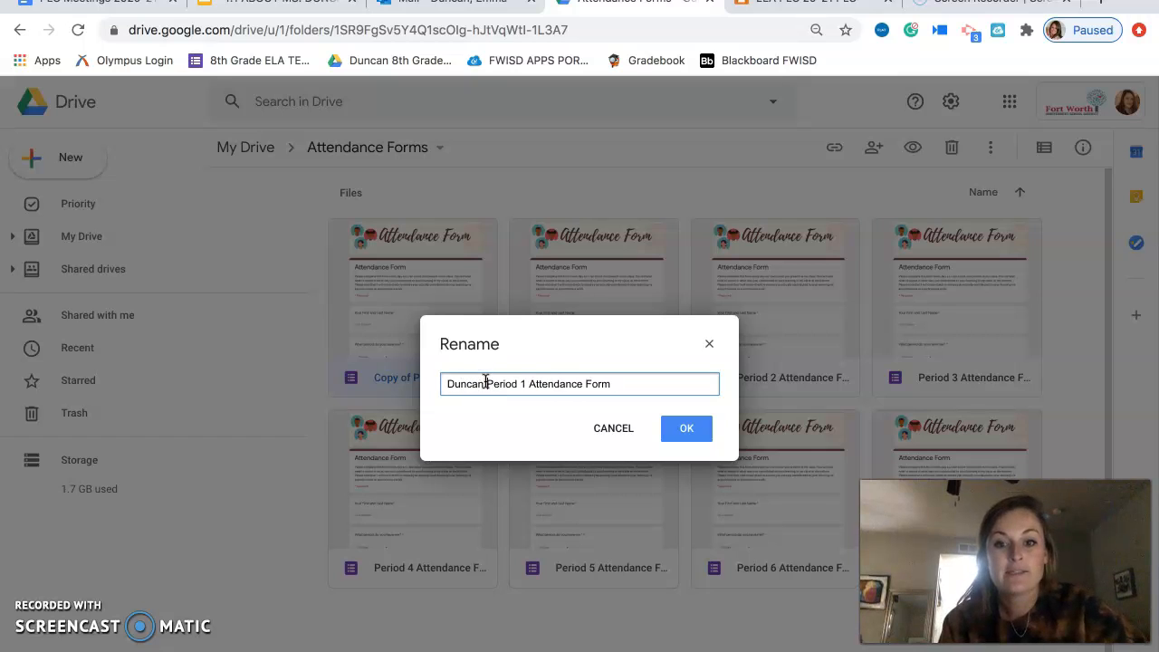
click(684, 427)
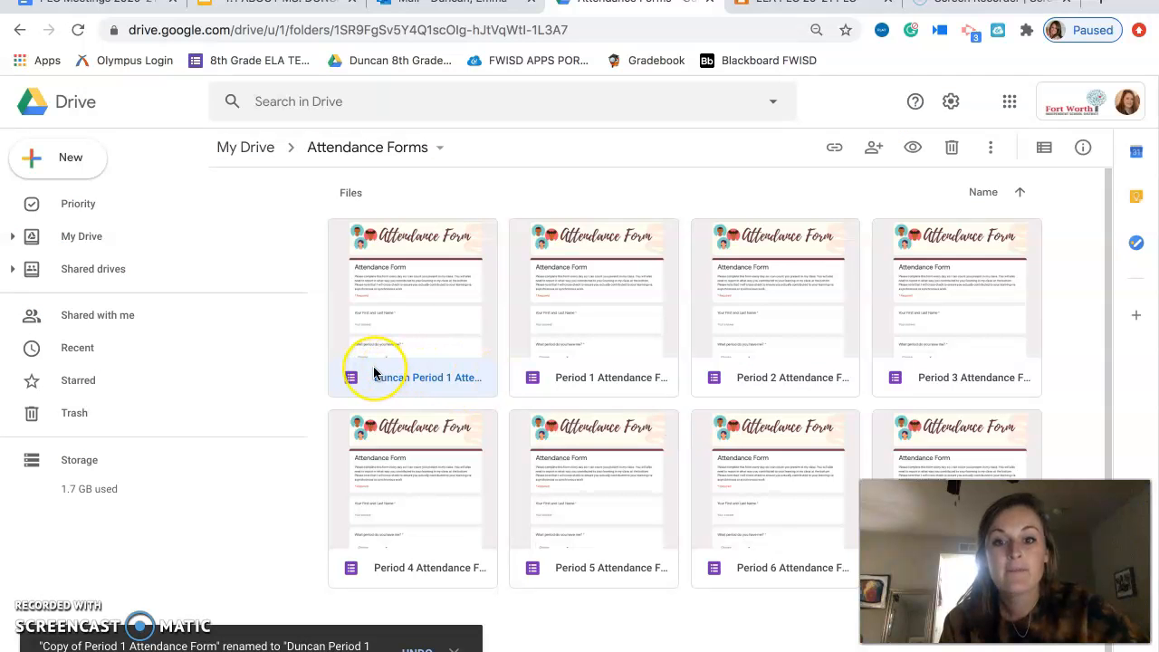
Move the renamed form into a new folder named "Attendance Forms" created in My Drive.
right_click(374, 371)
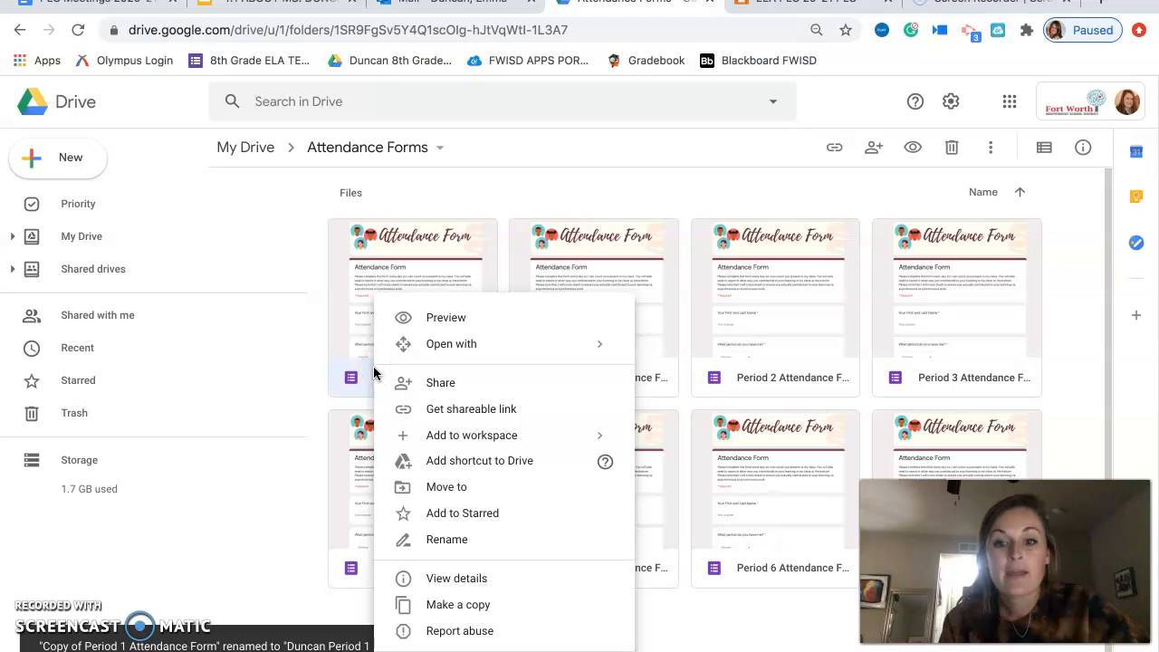
click(461, 487)
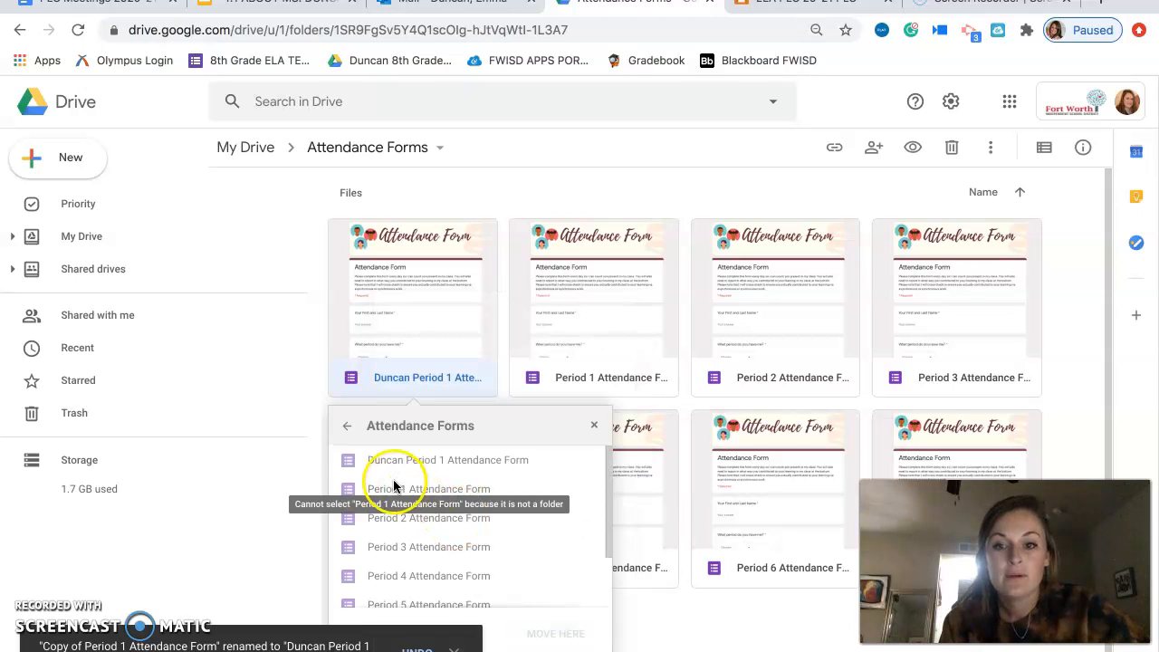
click(346, 427)
click(345, 432)
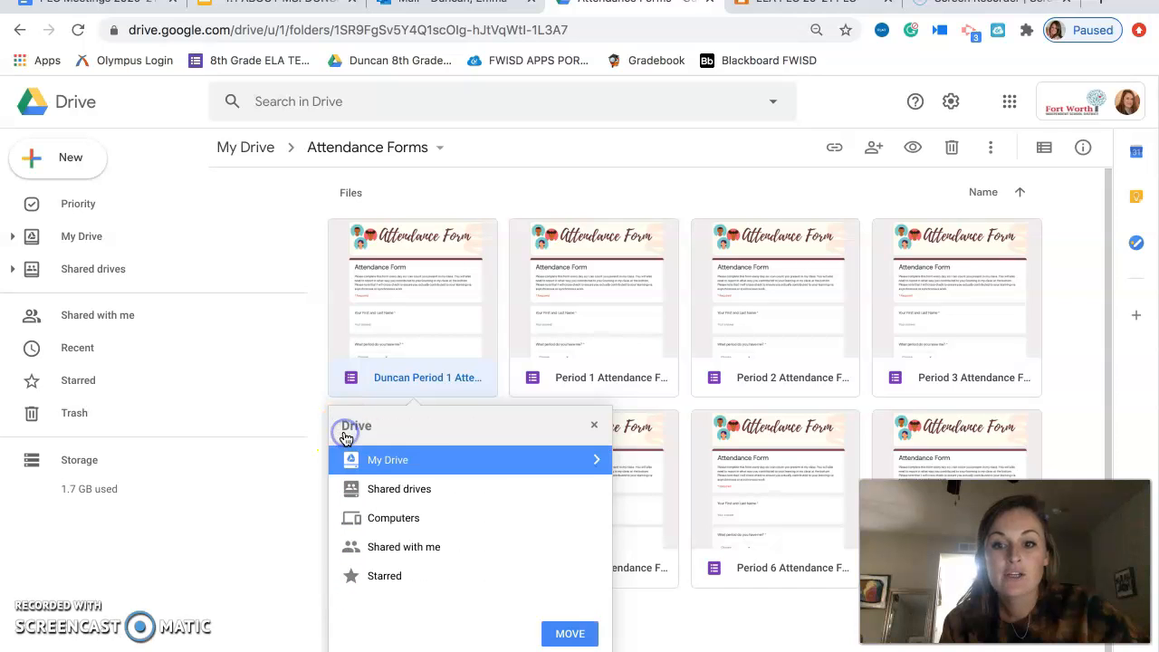
click(598, 463)
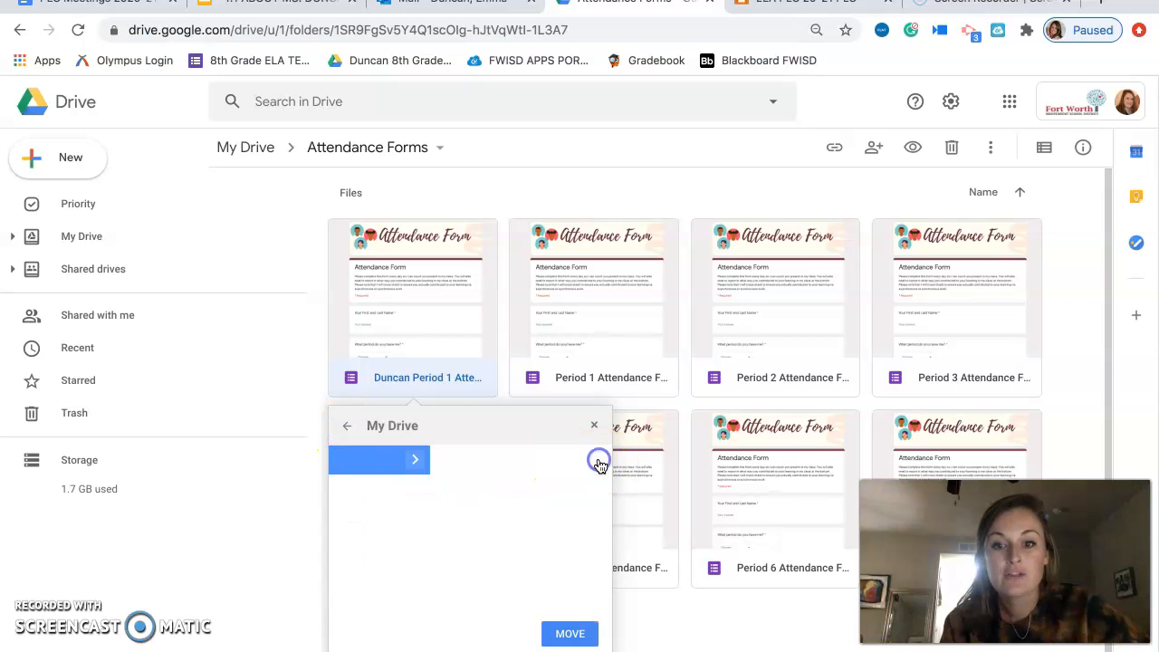
click(356, 634)
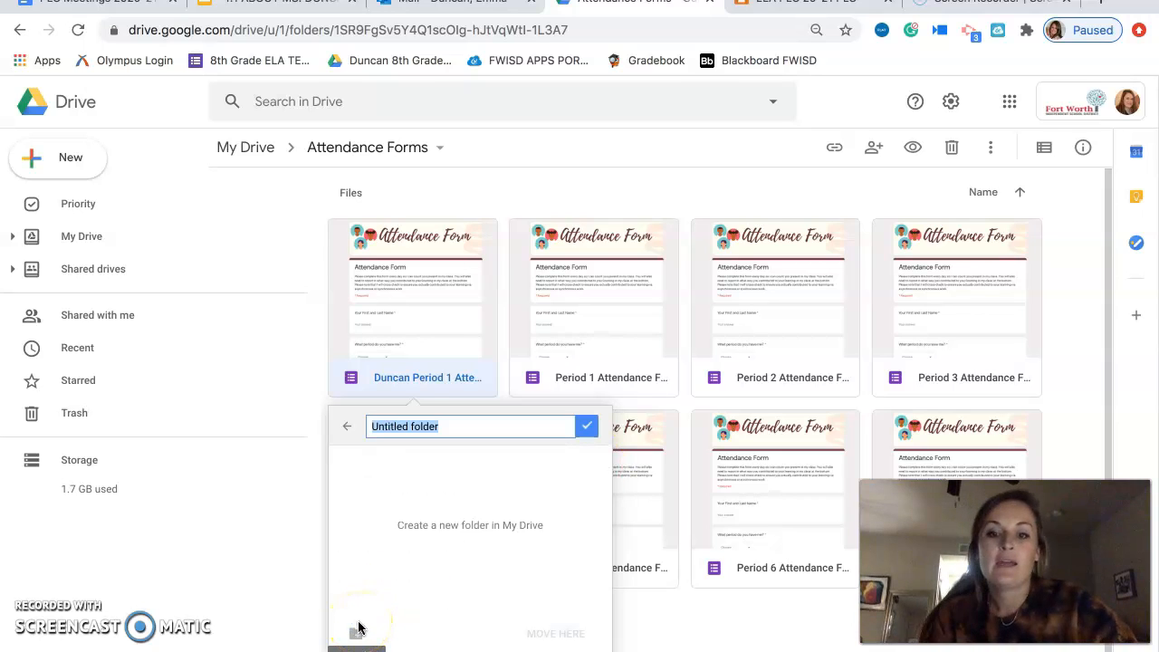
key(BackSpace)
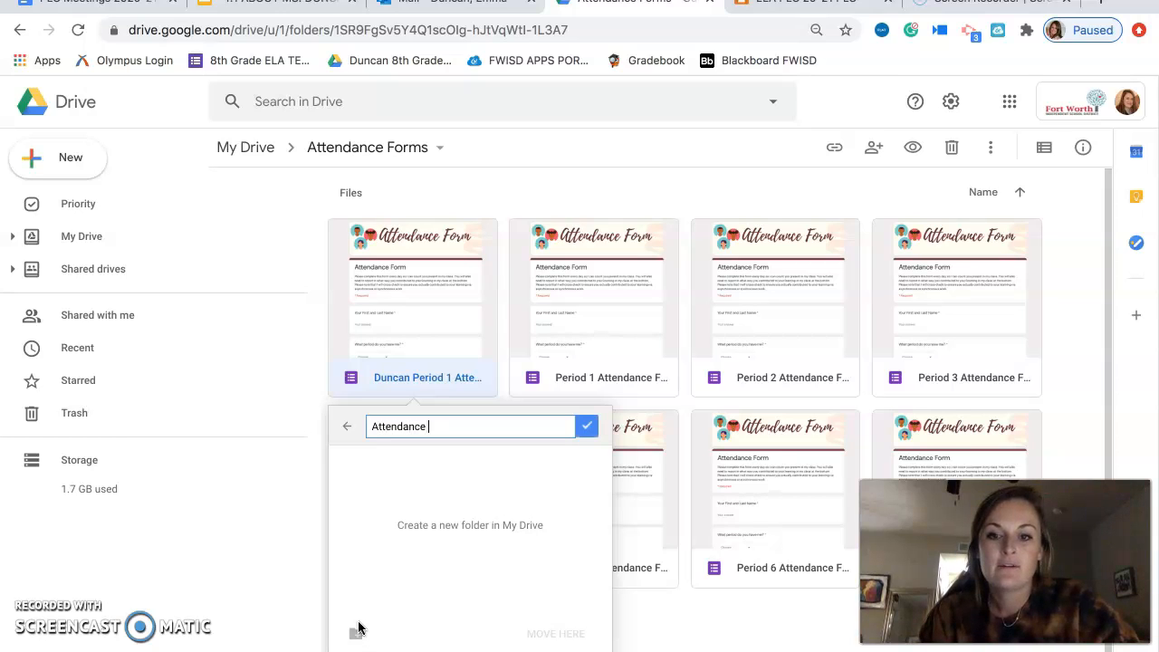
text(Attendance Forms)
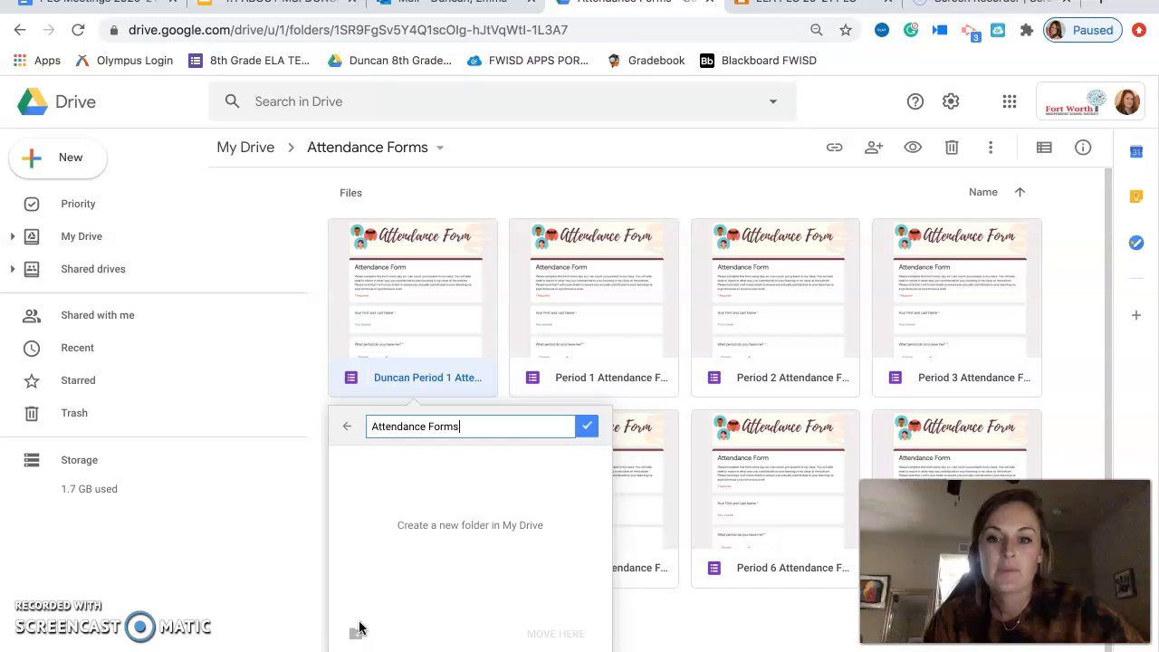
click(587, 427)
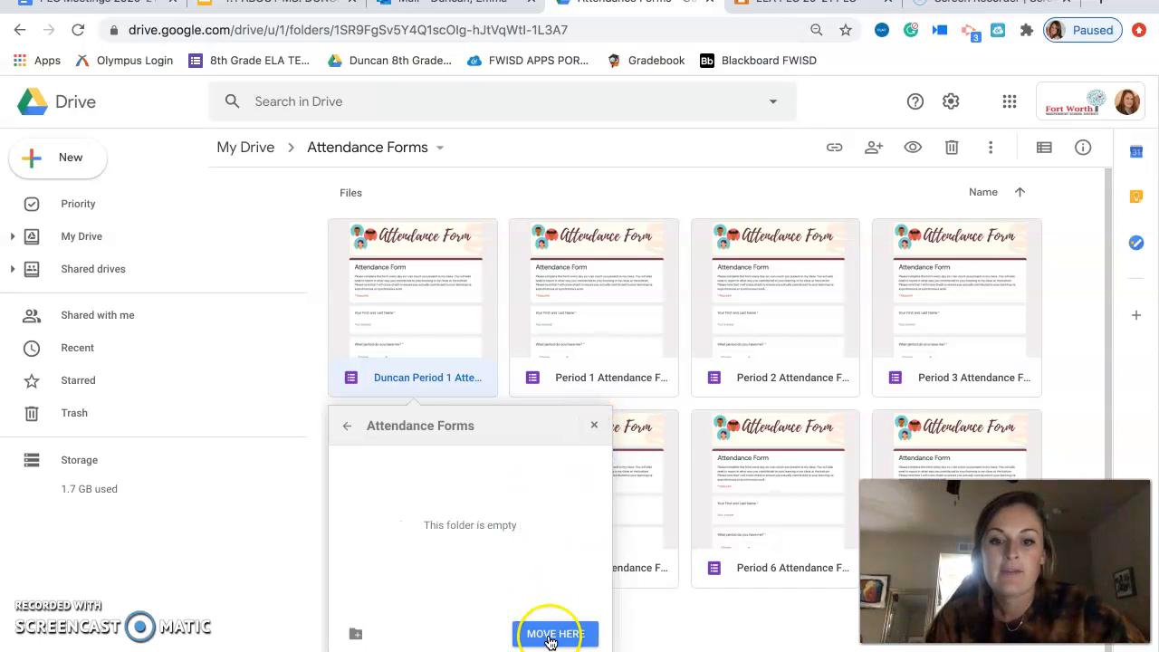
click(542, 634)
click(371, 634)
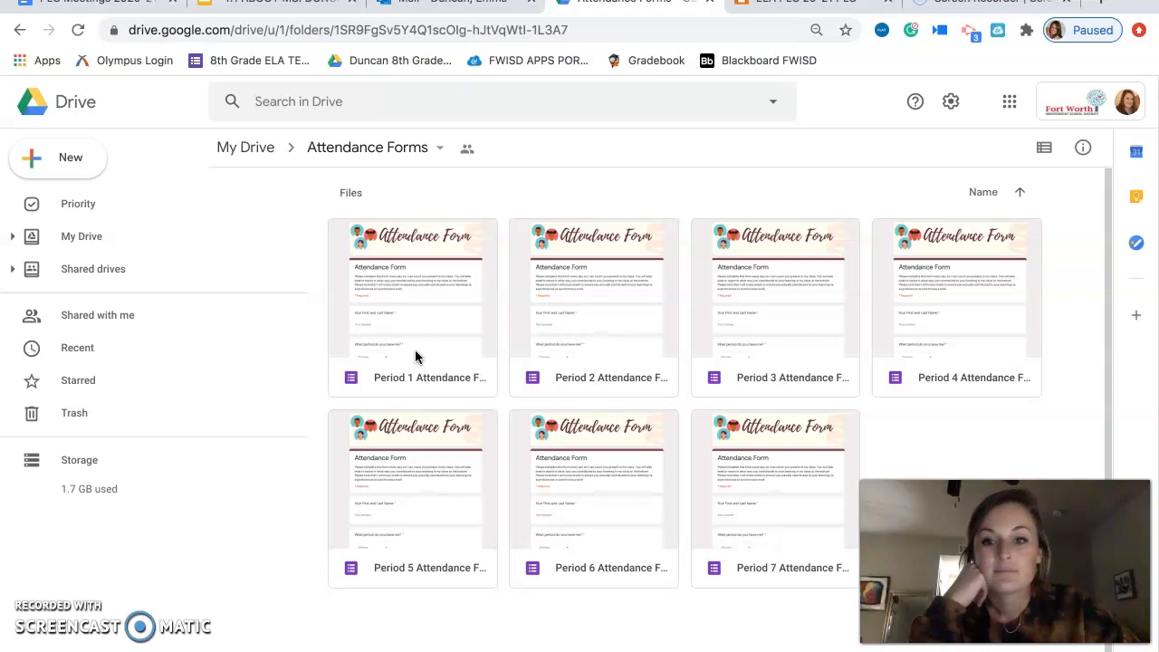
Open the original Period 1 Attendance Form and create a new spreadsheet as its response destination.
double_click(434, 384)
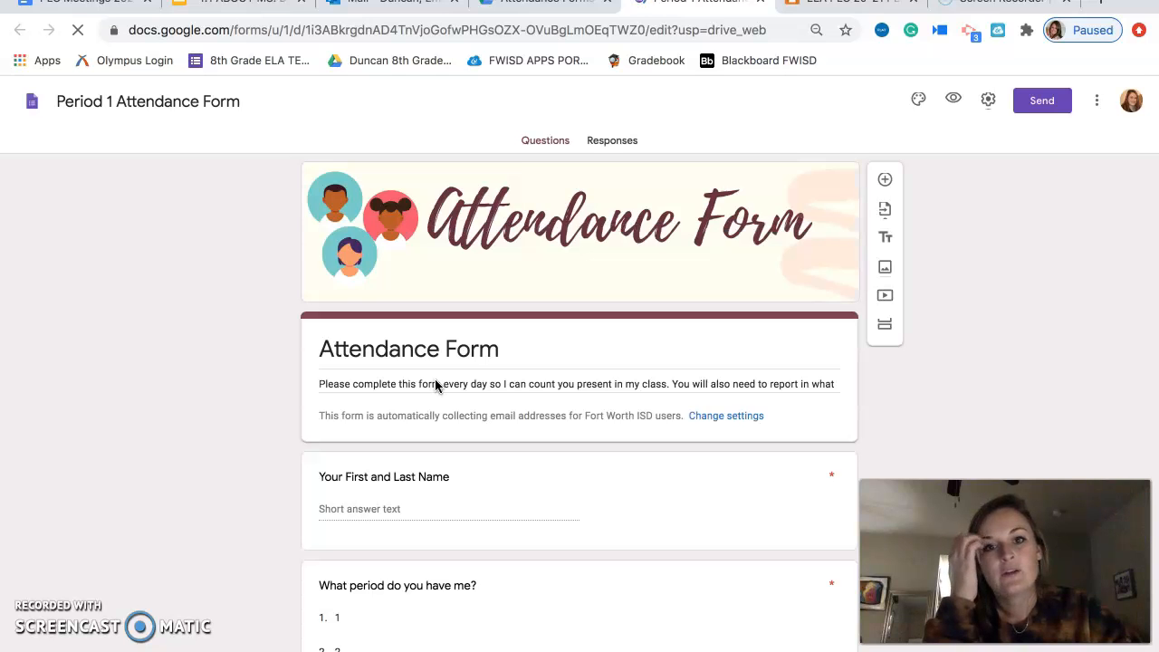
click(610, 142)
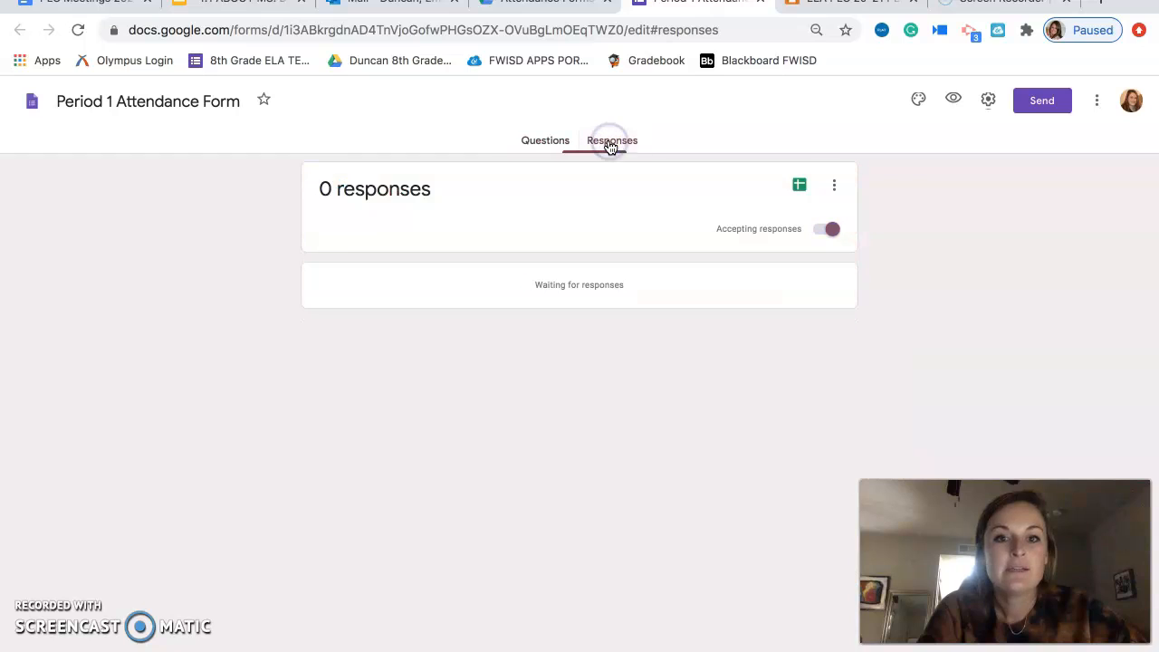
click(799, 185)
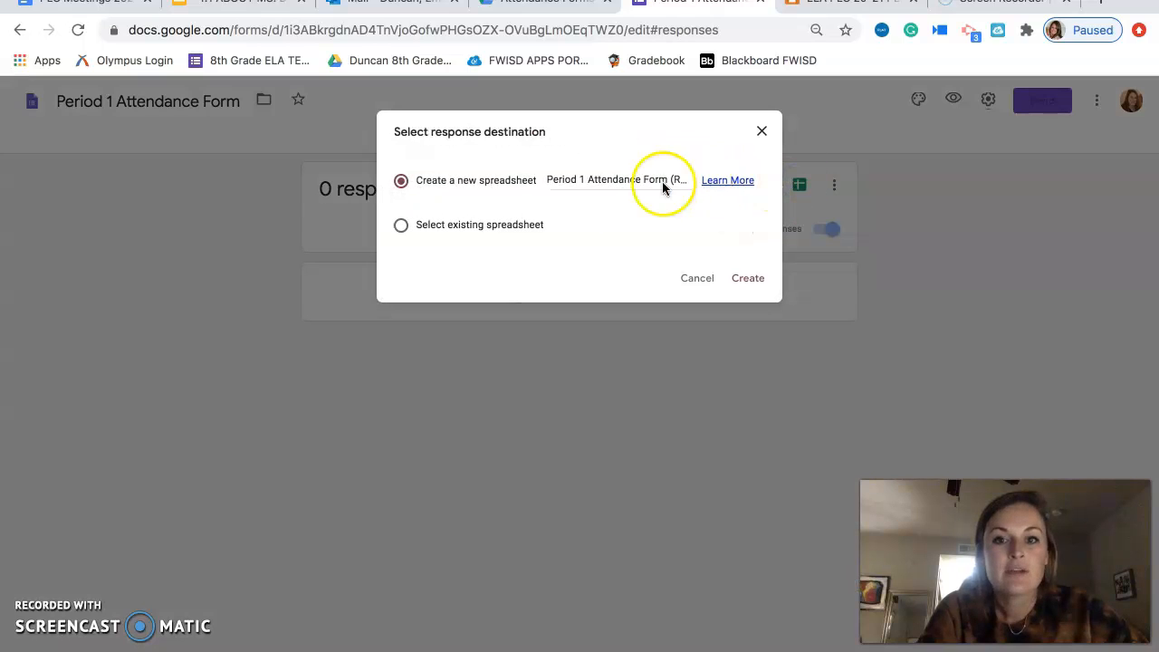
click(765, 278)
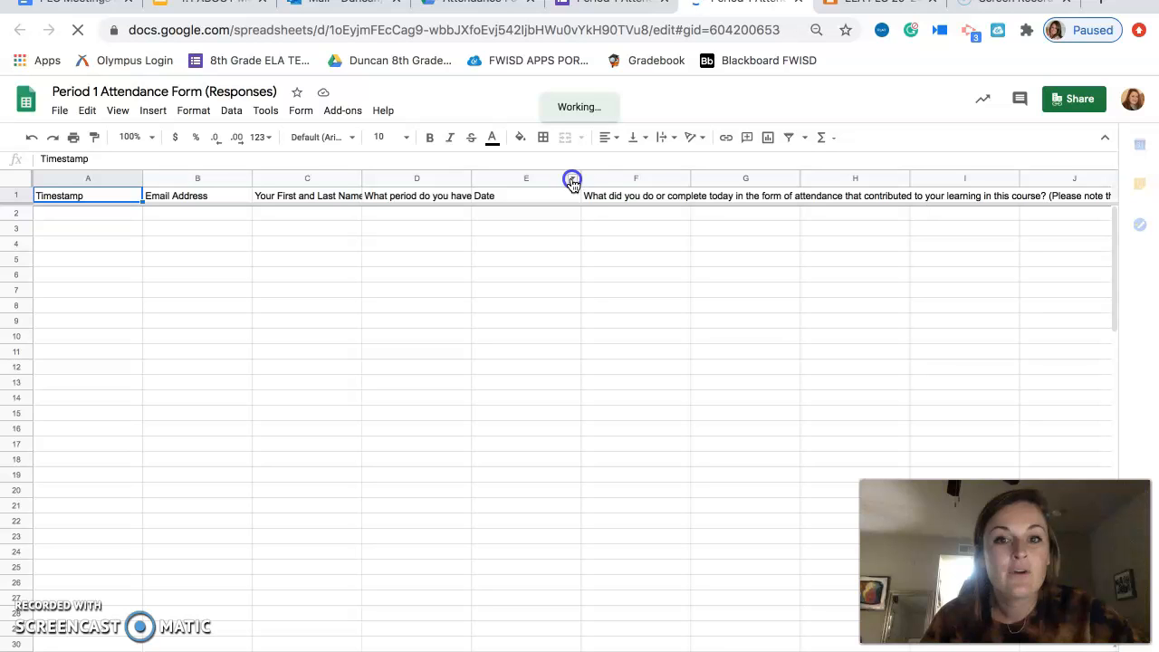
click(572, 184)
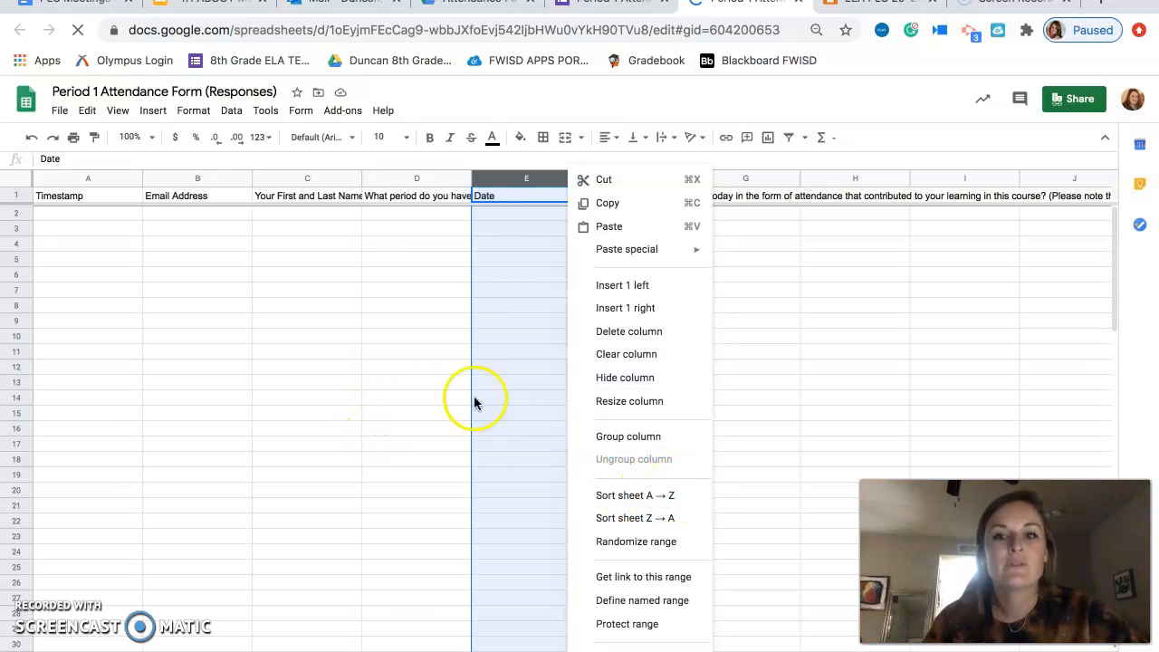
click(868, 397)
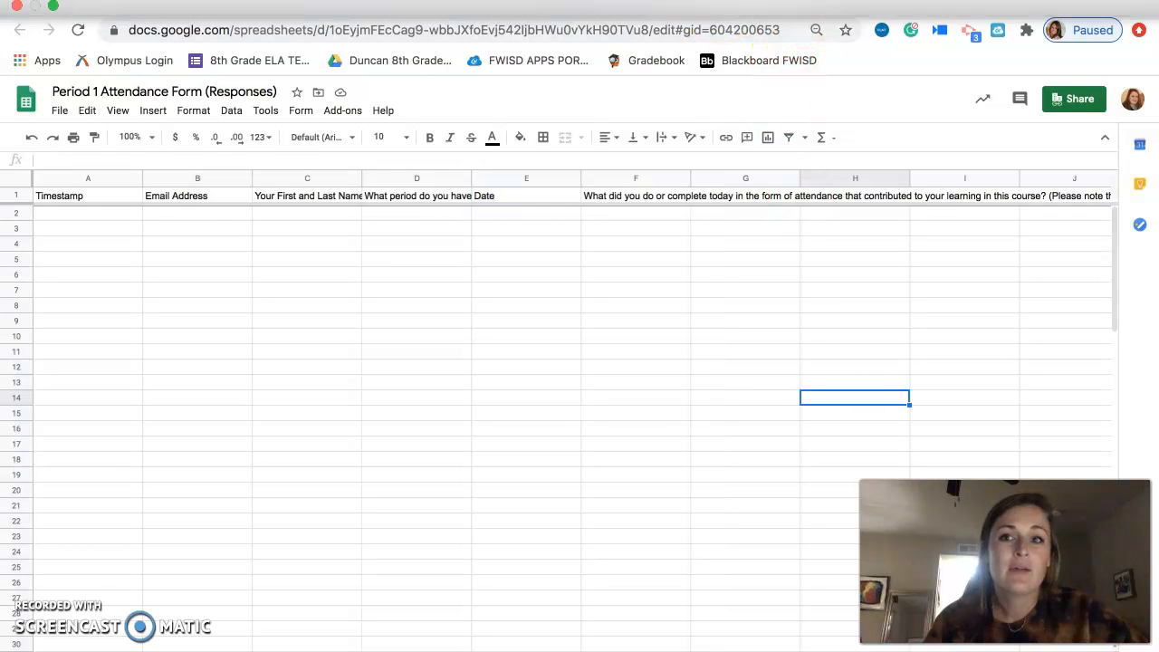
click(54, 8)
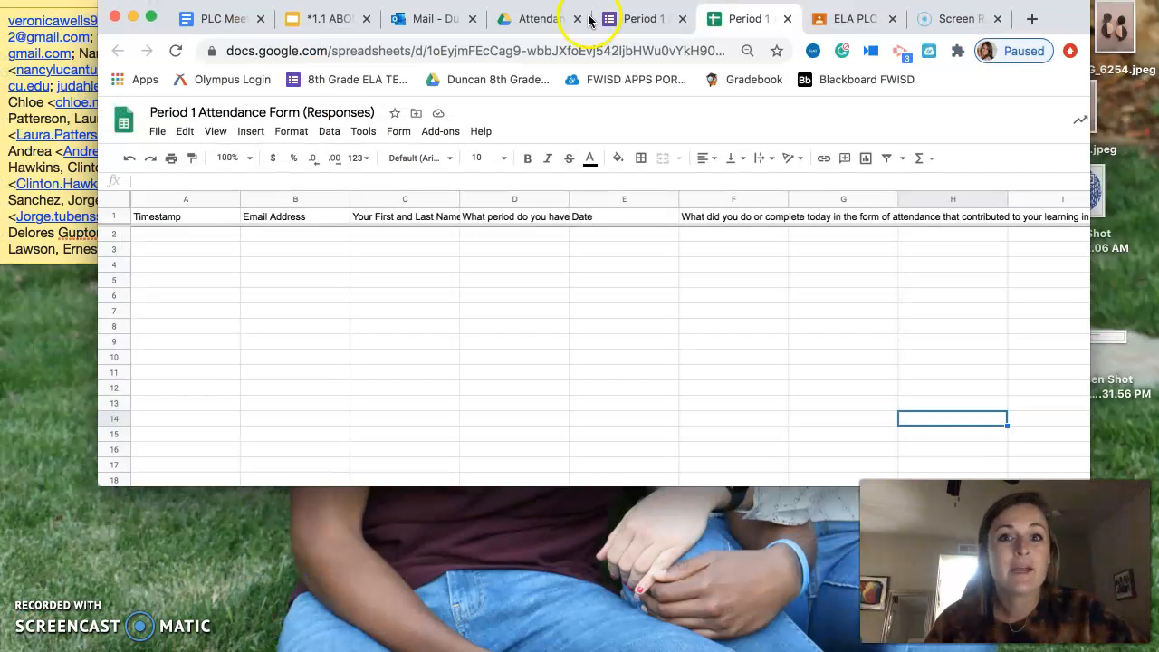
click(151, 17)
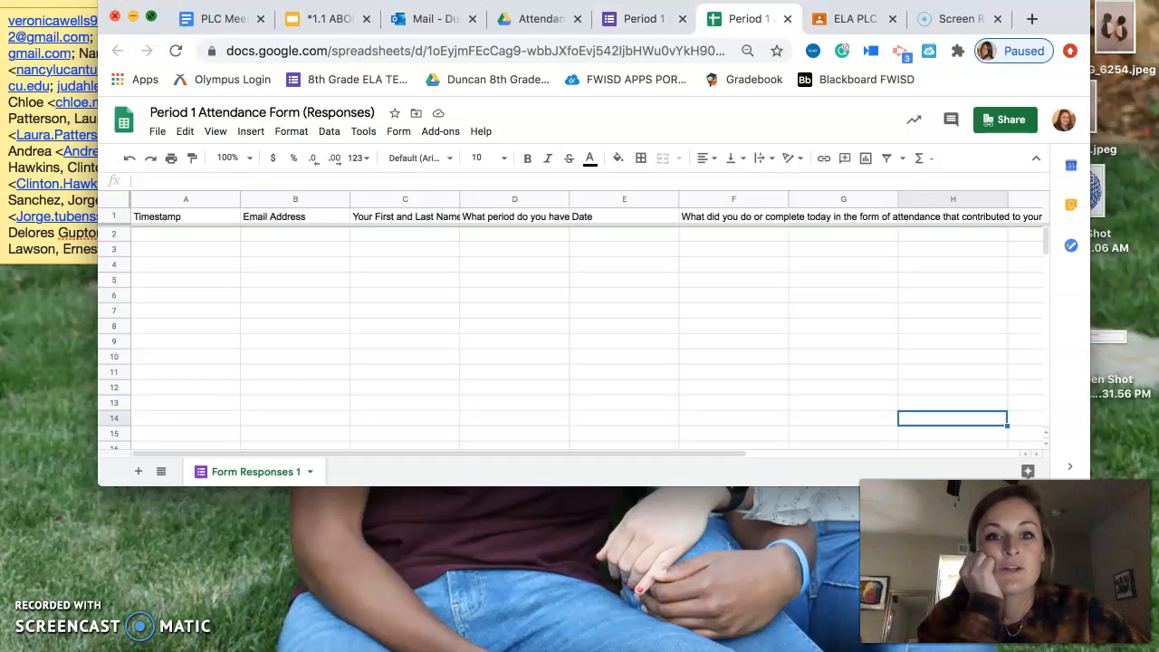
Return to the Attendance Forms folder in Drive and remove the Period 1 response spreadsheet.
click(579, 4)
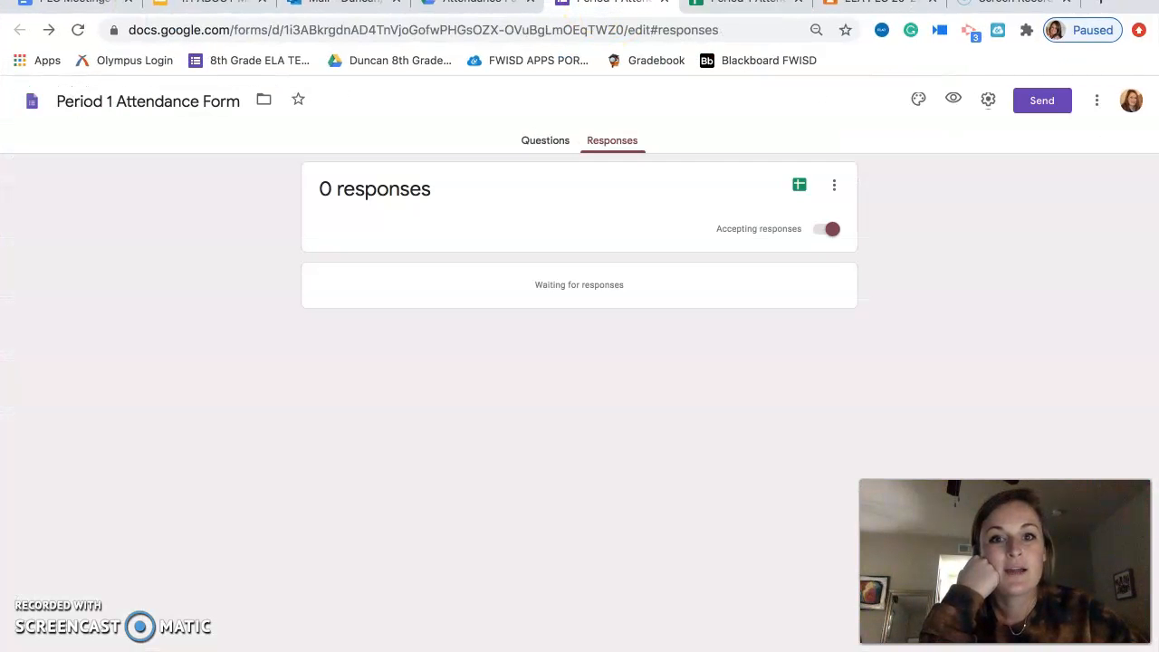
click(475, 3)
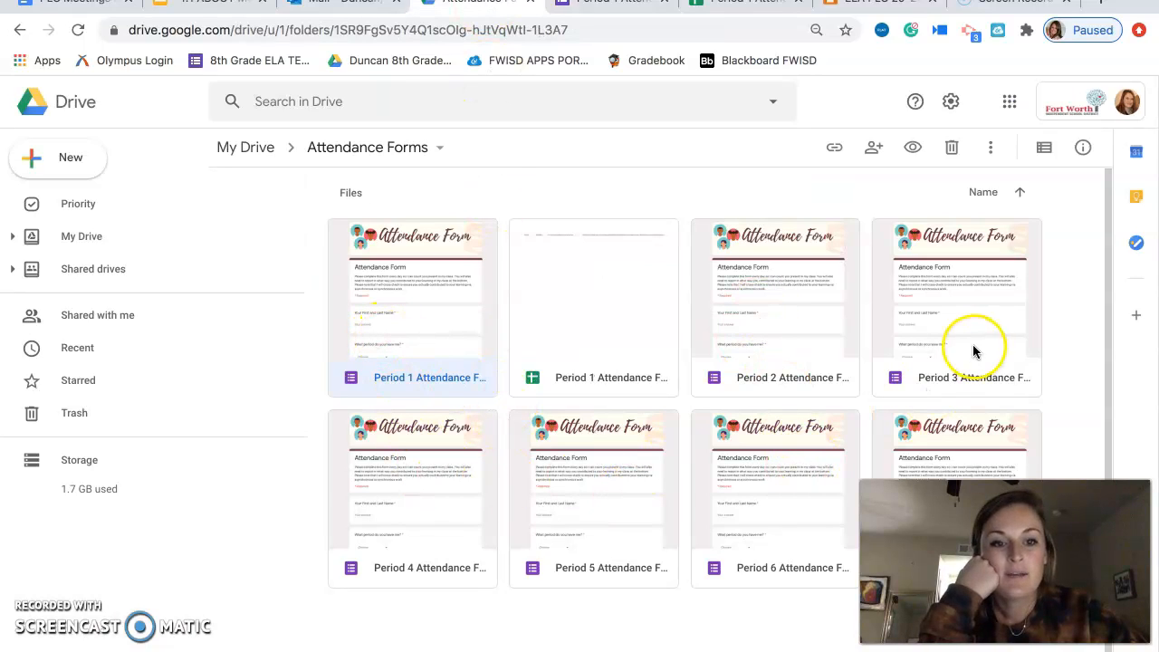
click(568, 378)
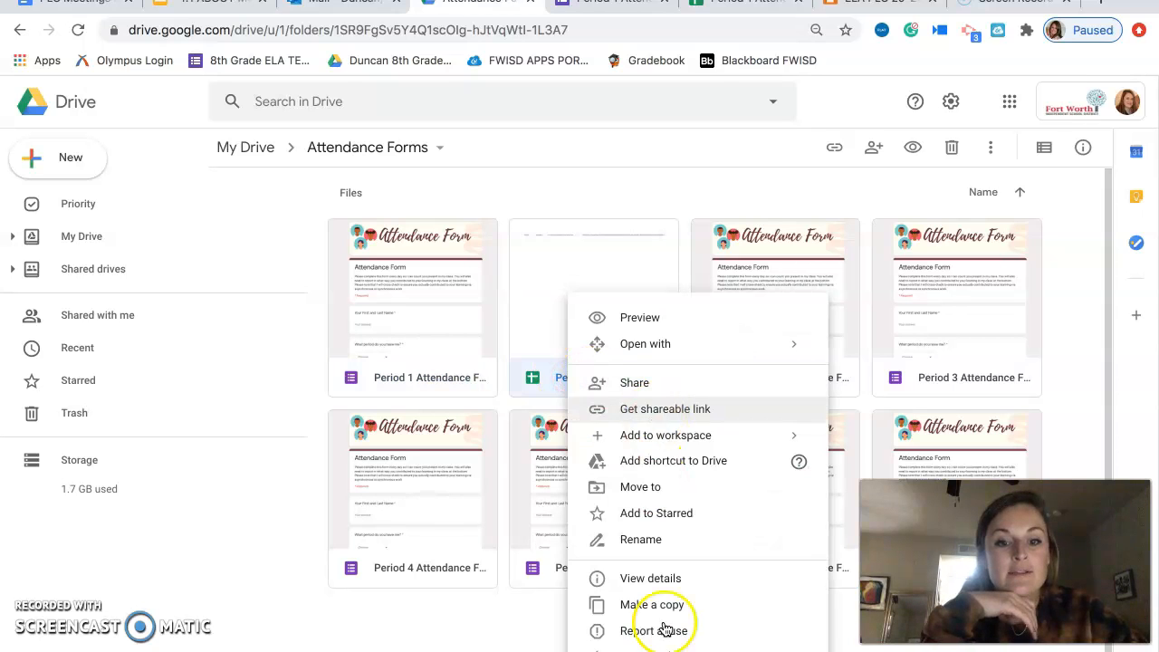
click(641, 650)
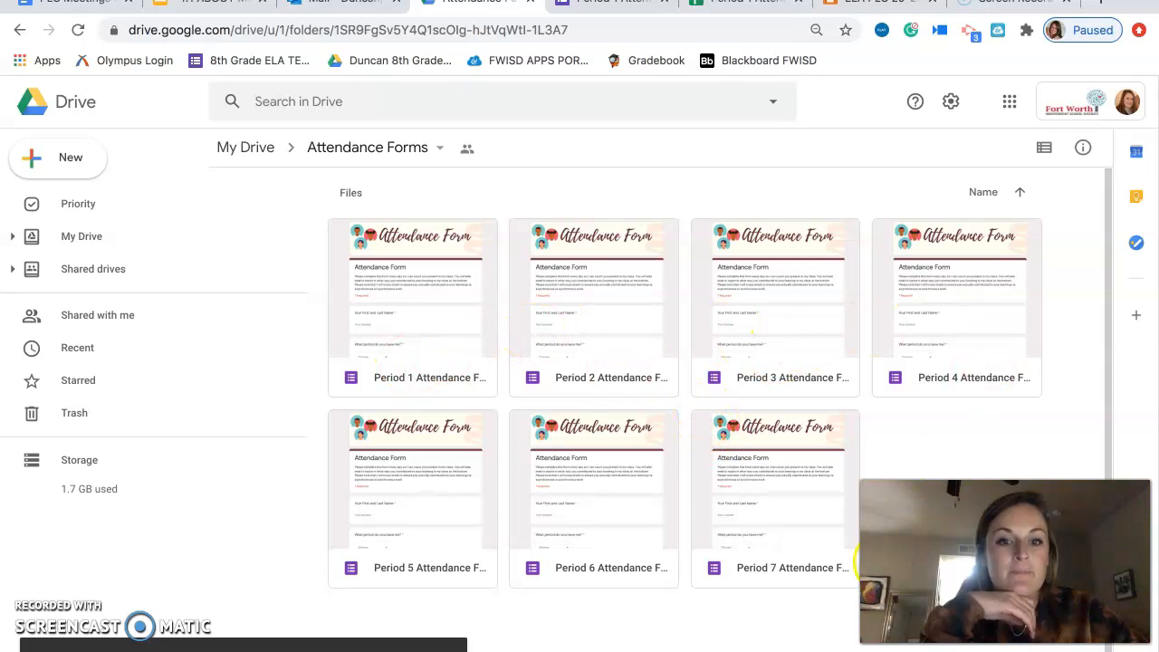
Make another copy of the original Period 1 Attendance Form.
click(394, 379)
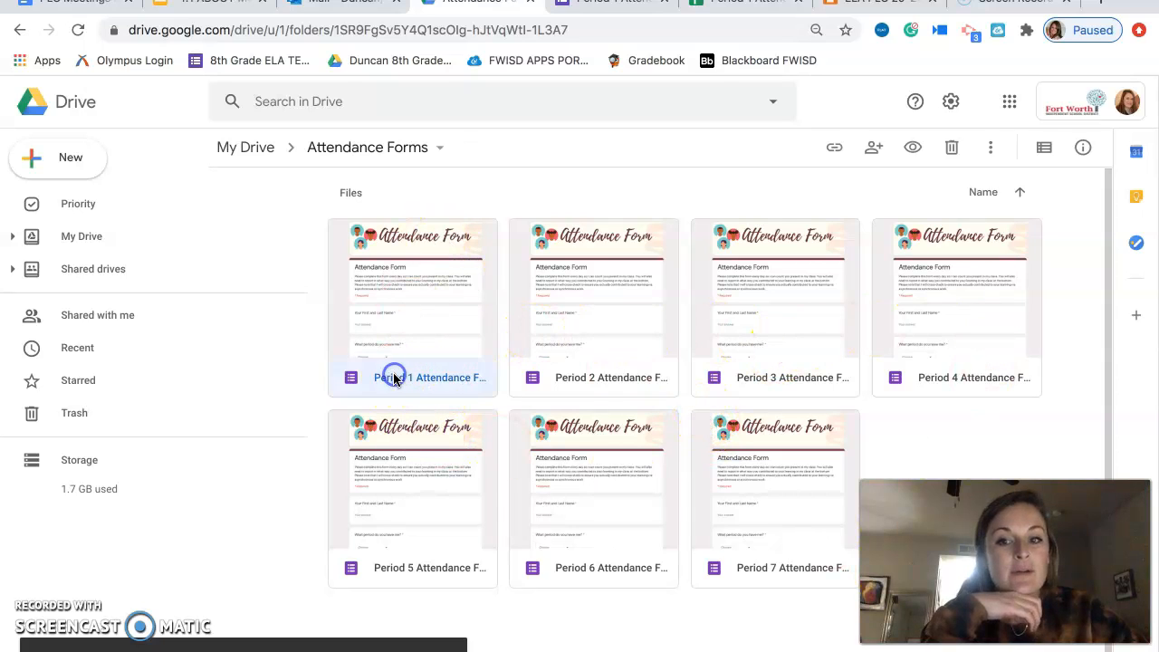
right_click(394, 379)
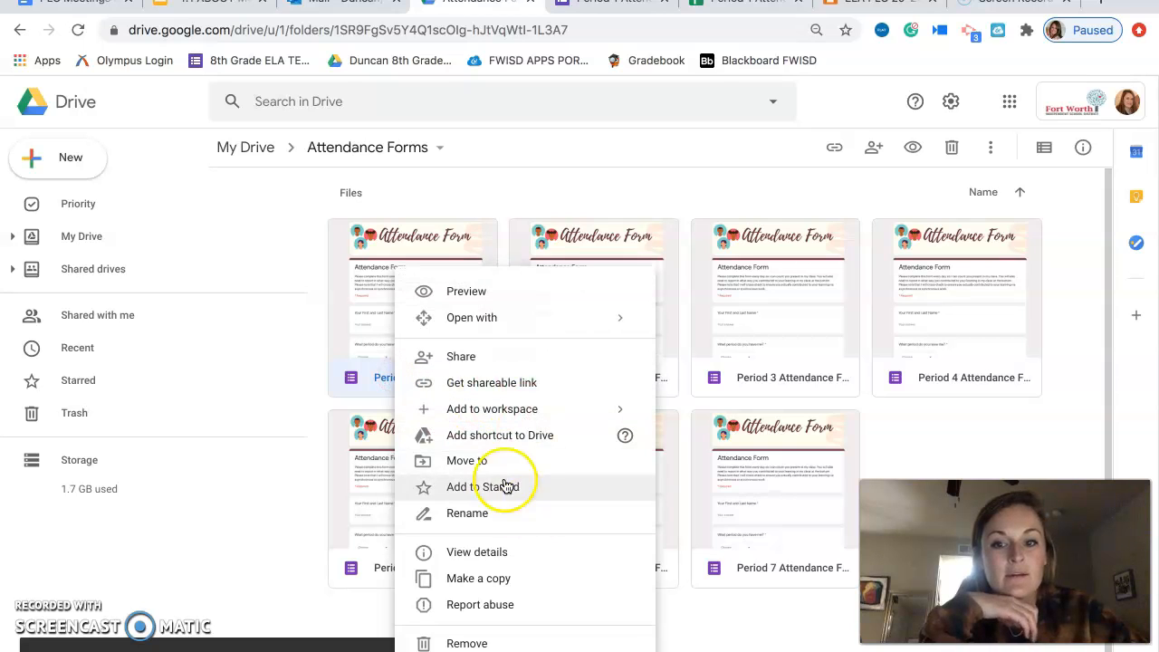
click(509, 585)
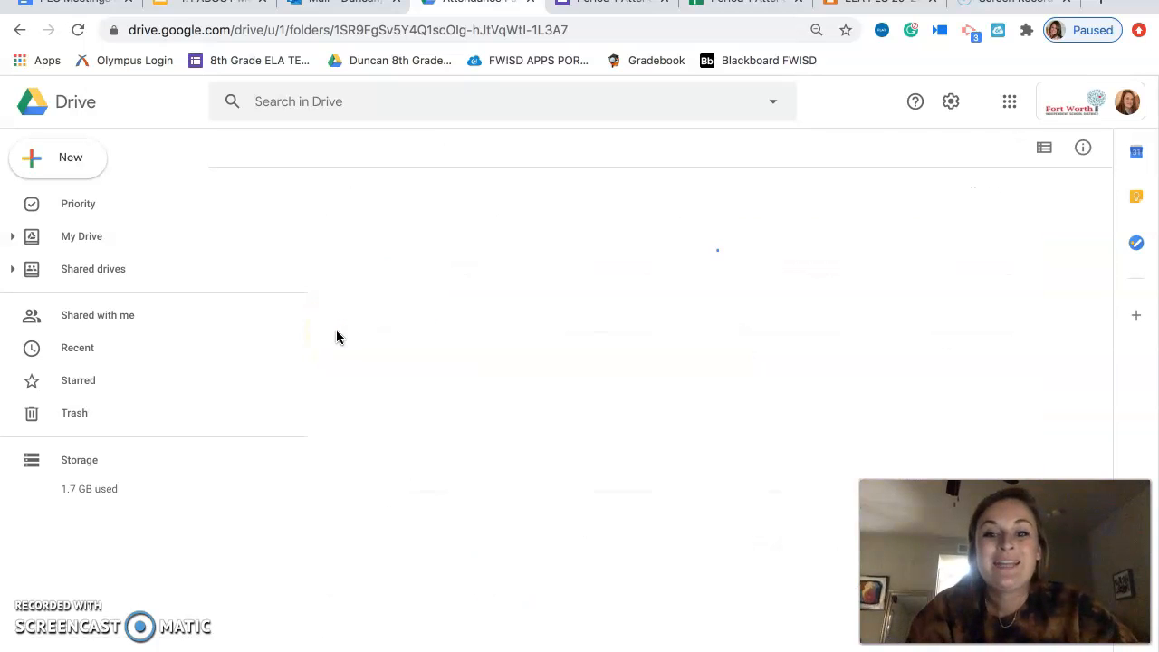
Rename the copied Period 1 Attendance Form, replacing "Copy of" with the teacher's last name.
right_click(397, 381)
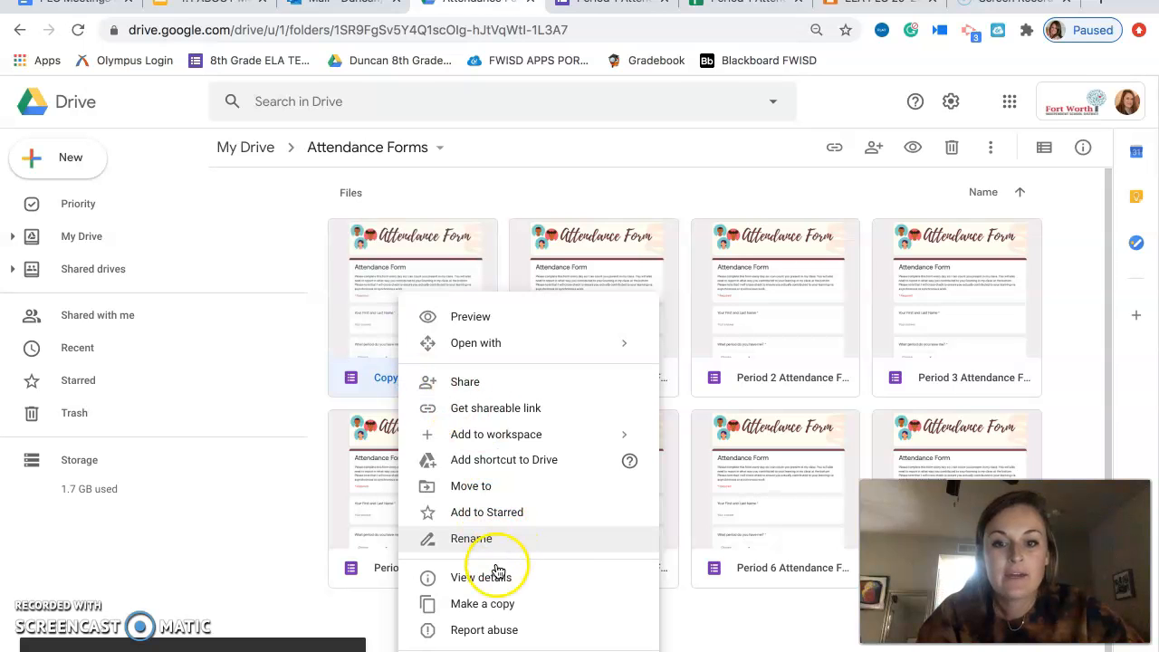
click(471, 539)
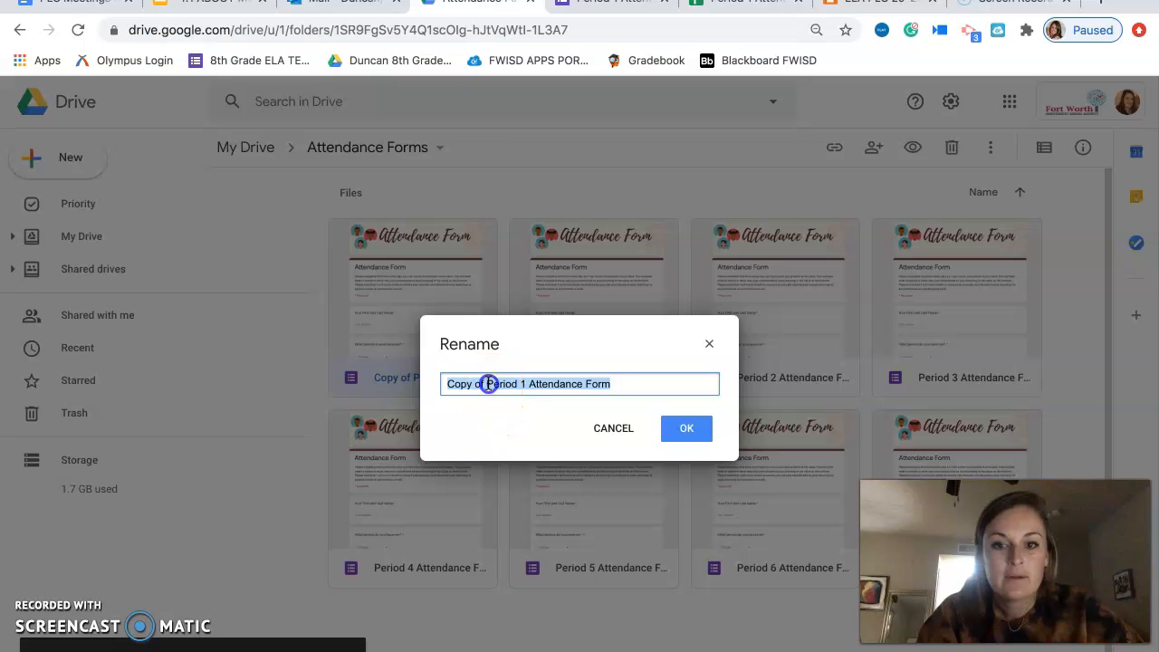
click(488, 383)
key(BackSpace)
key(BackSpace)
key(BackSpace)
key(BackSpace)
text(Duncan)
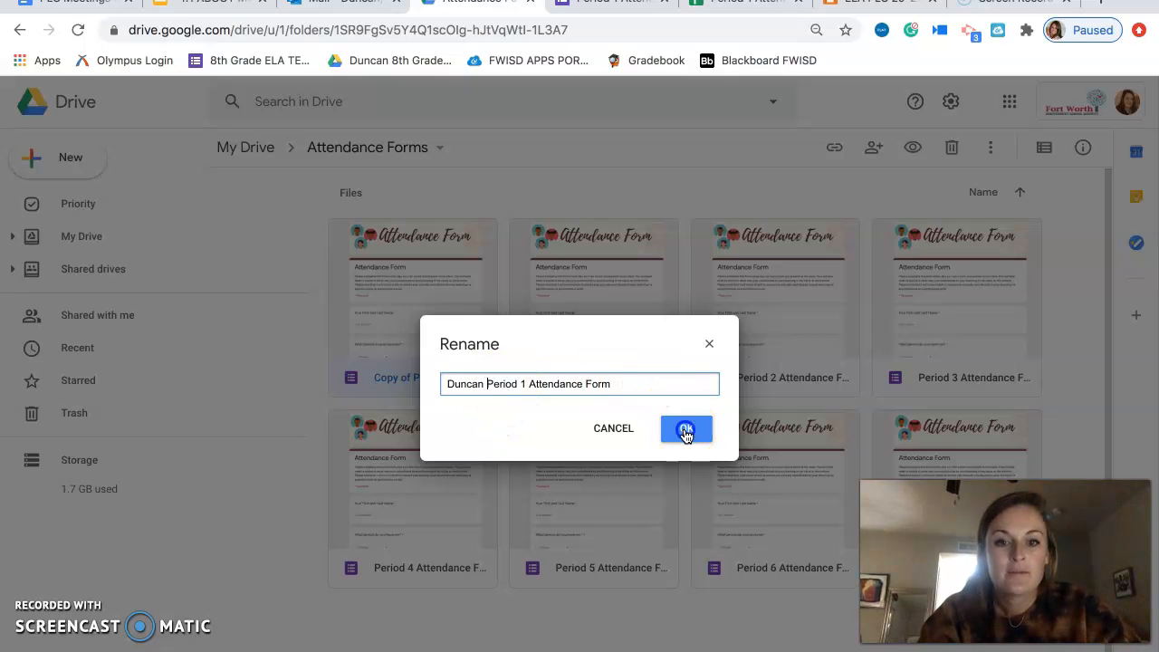
click(686, 429)
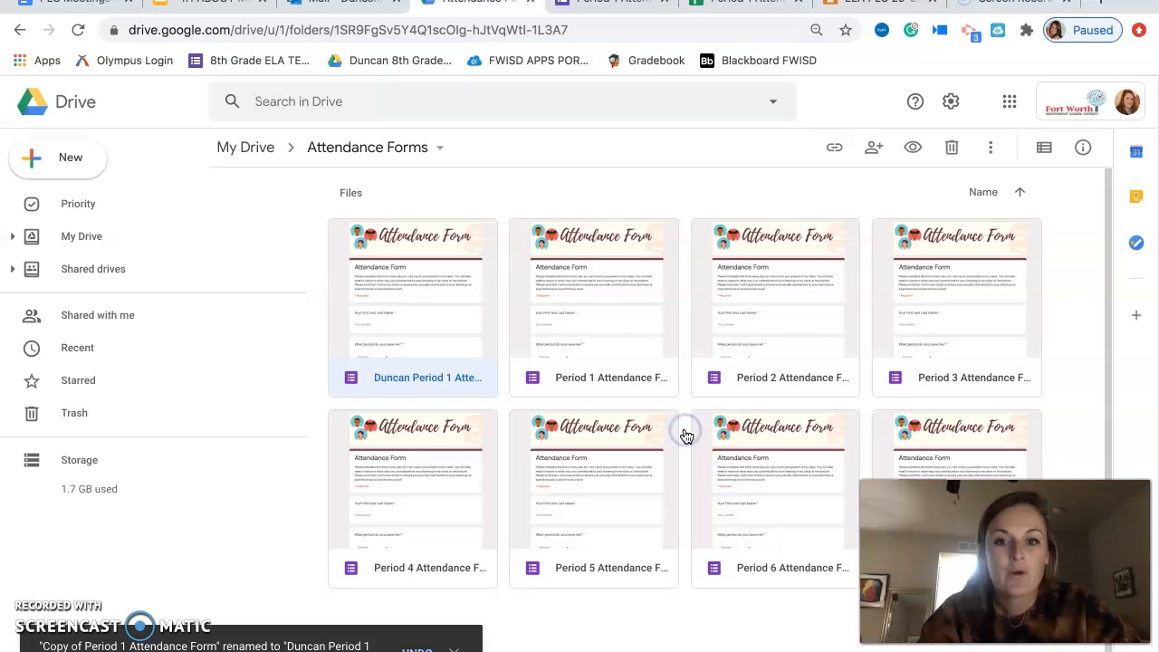
right_click(396, 377)
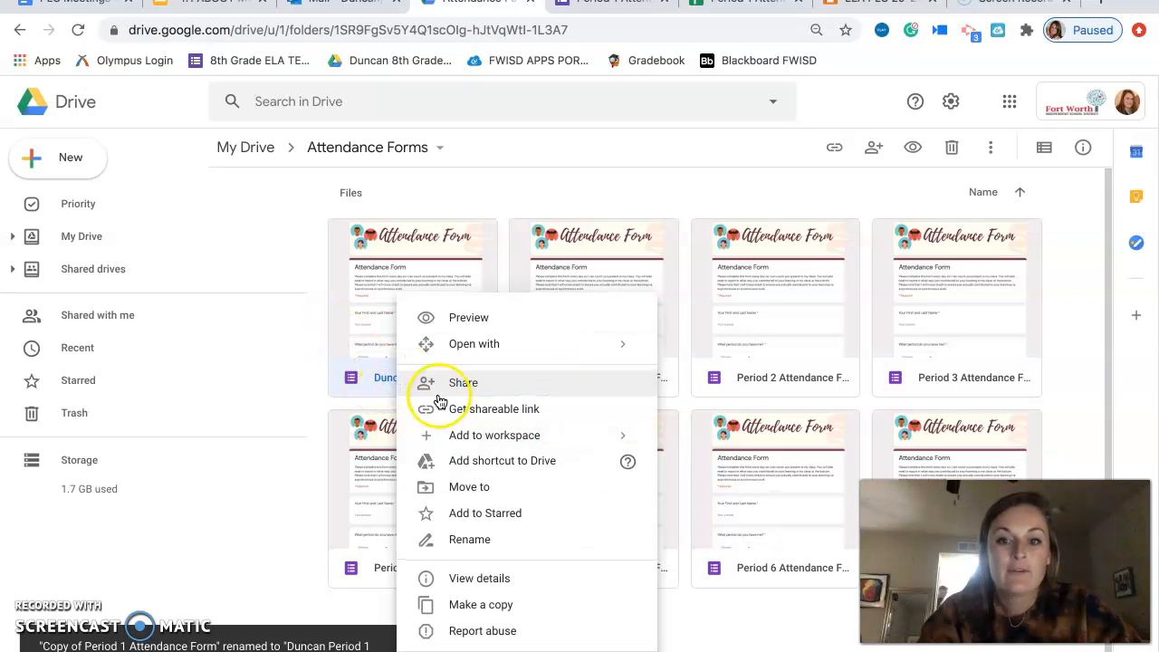
click(494, 487)
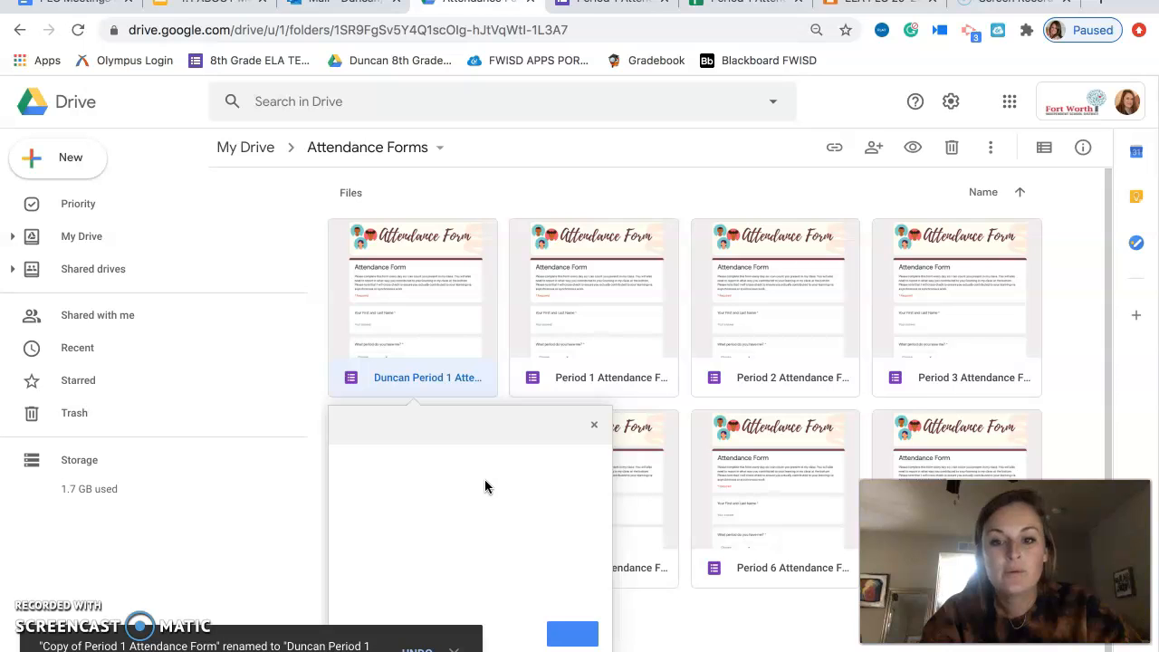
click(454, 648)
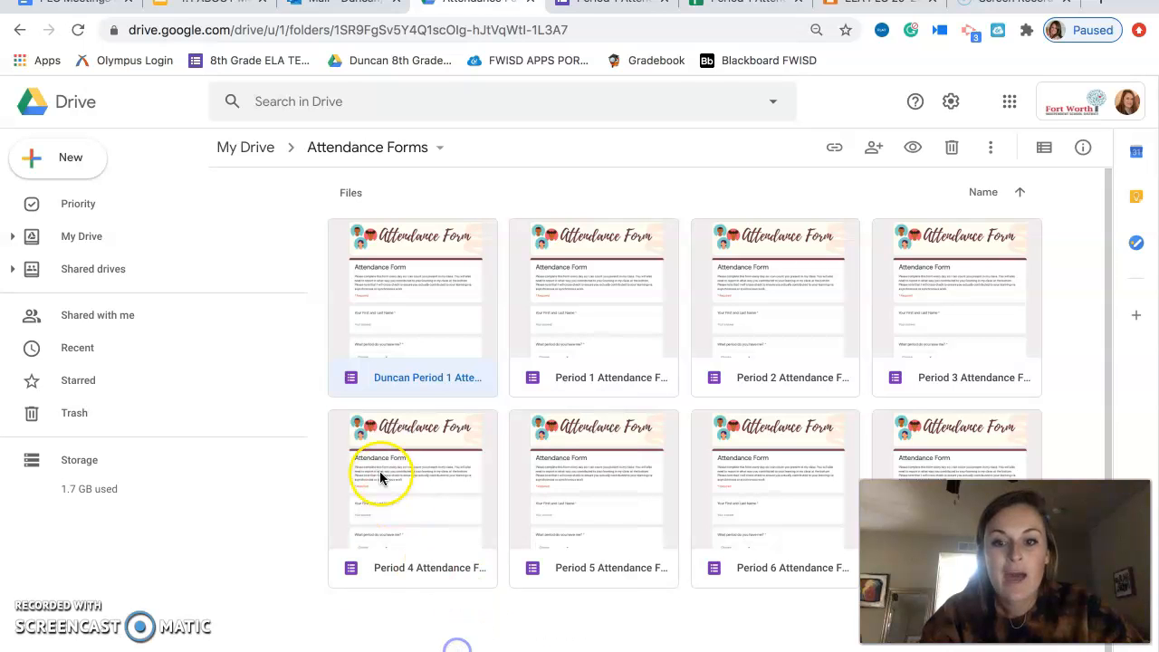
Start moving the renamed Period 1 form and browse to My Drive as the destination.
right_click(404, 339)
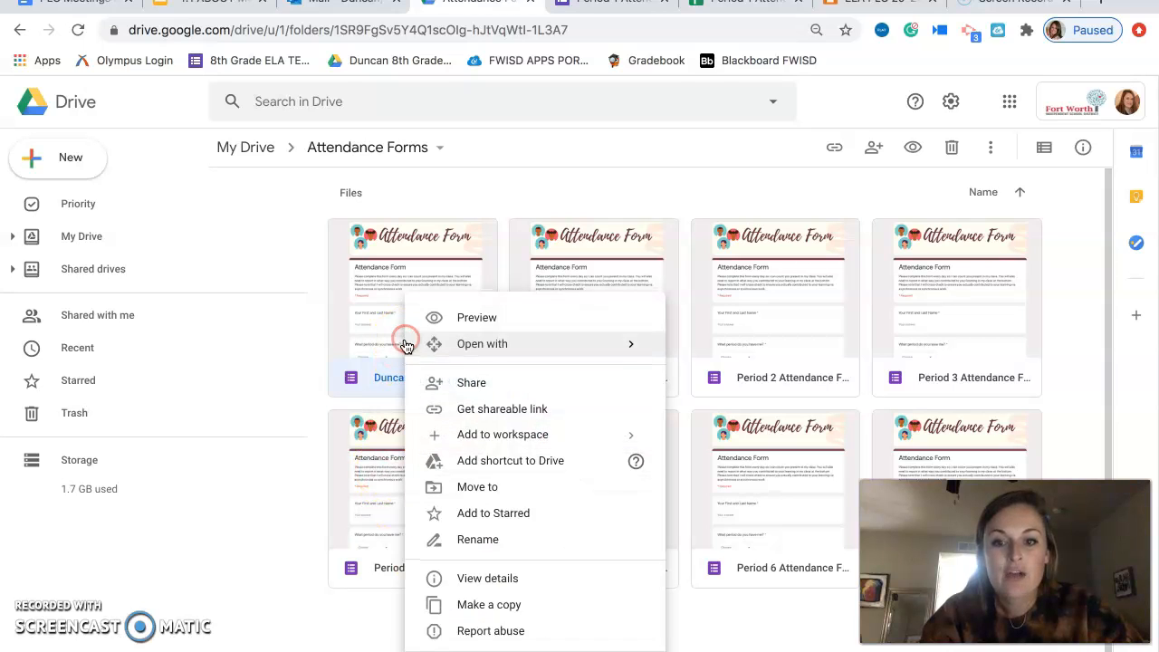
click(489, 486)
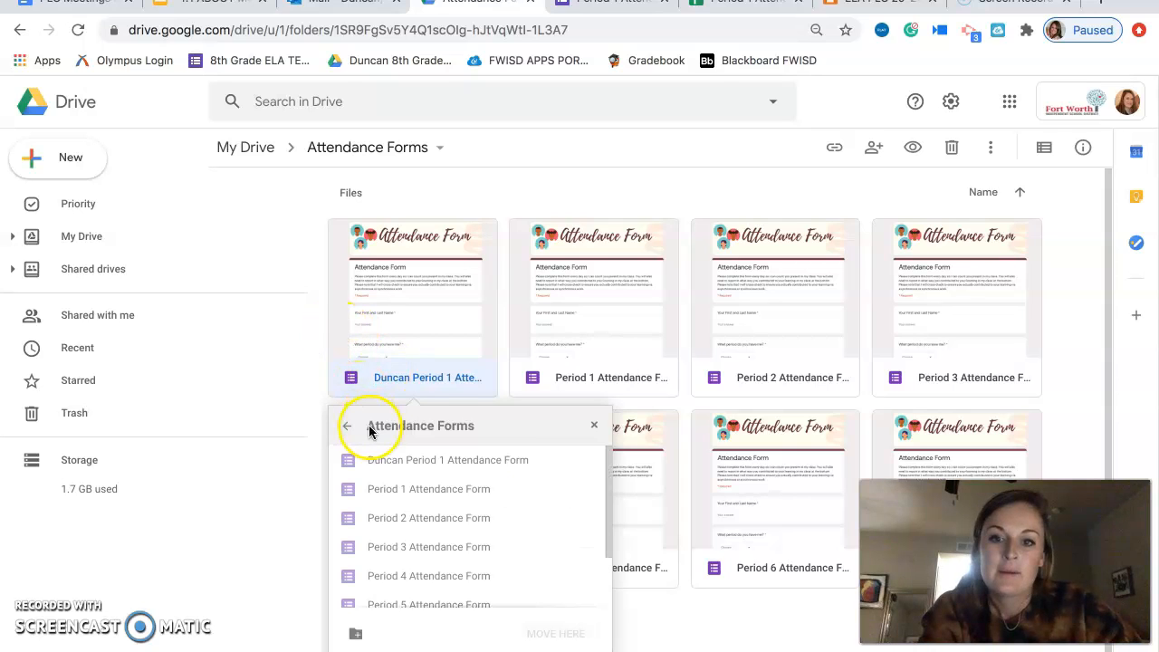
click(349, 426)
click(351, 428)
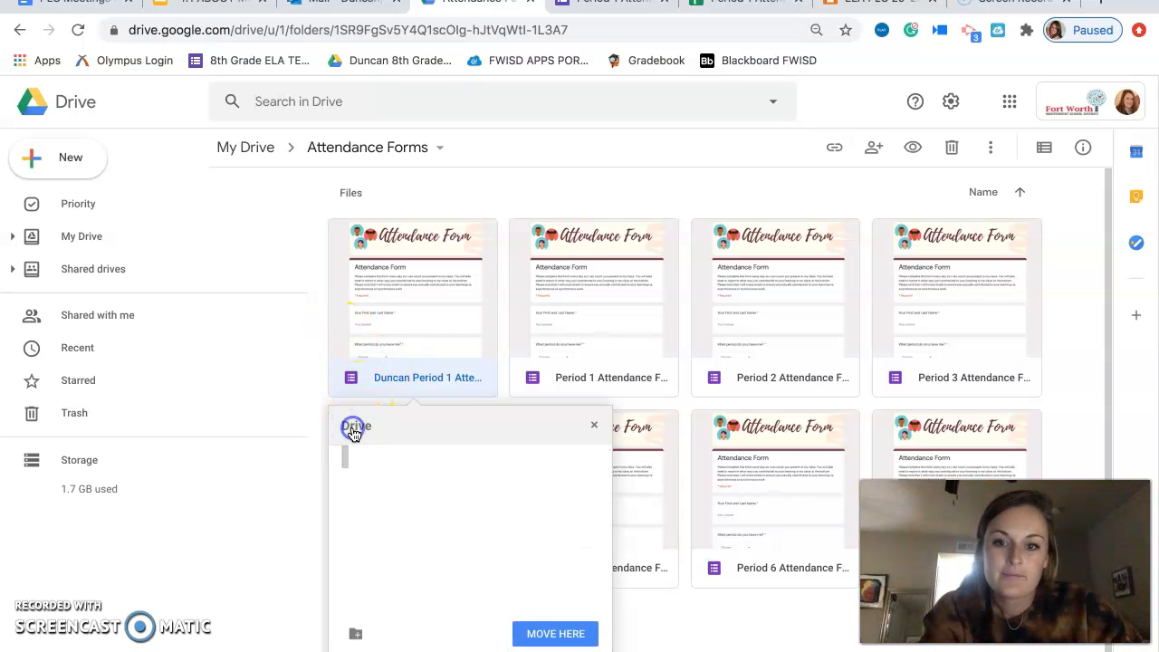
click(599, 462)
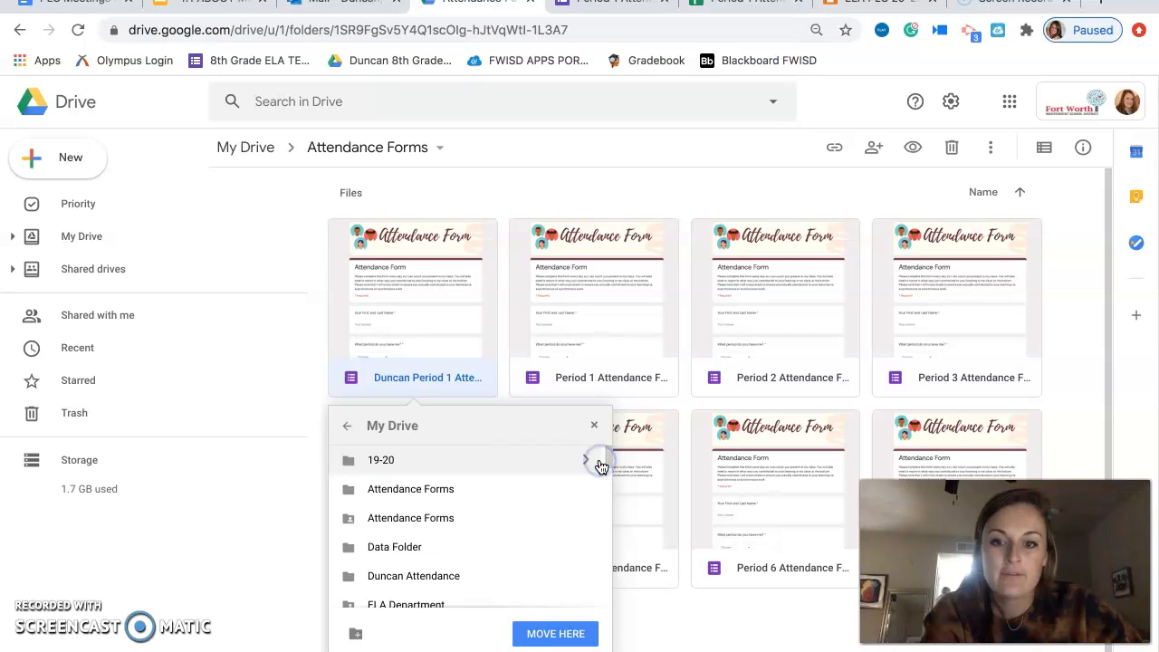
Create a new folder named "Attendance Forms" in My Drive for the form being moved.
click(357, 632)
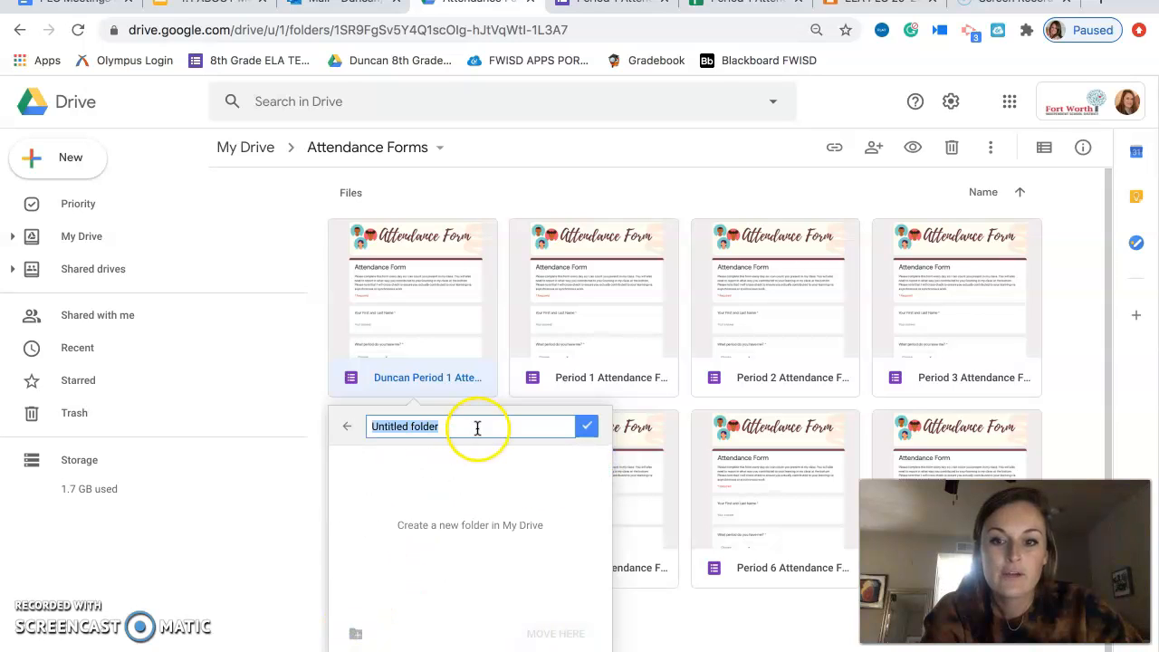
text(Attenc)
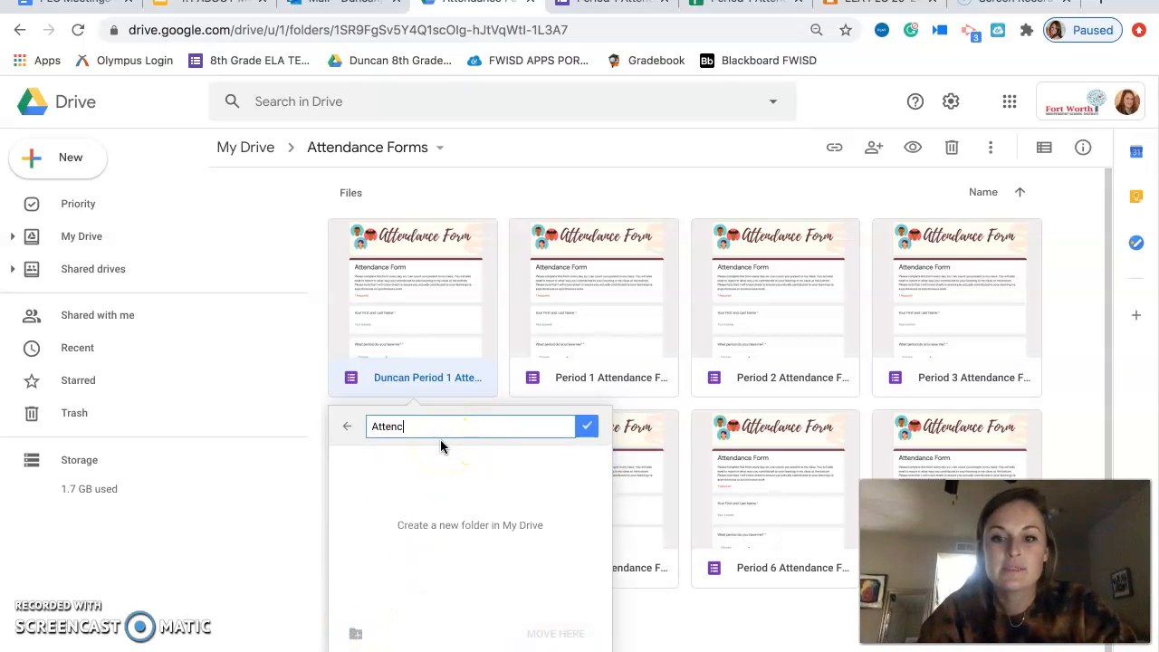
key(BackSpace)
key(BackSpace)
text(na)
key(BackSpace)
key(BackSpace)
text(ndance Forms)
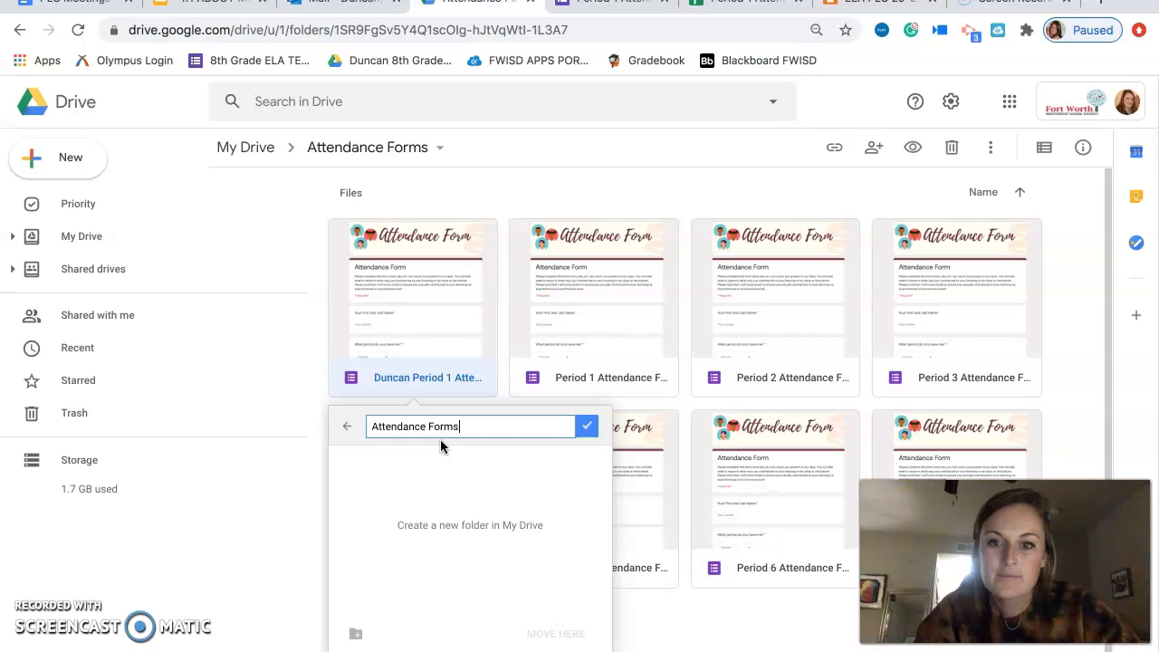
click(582, 427)
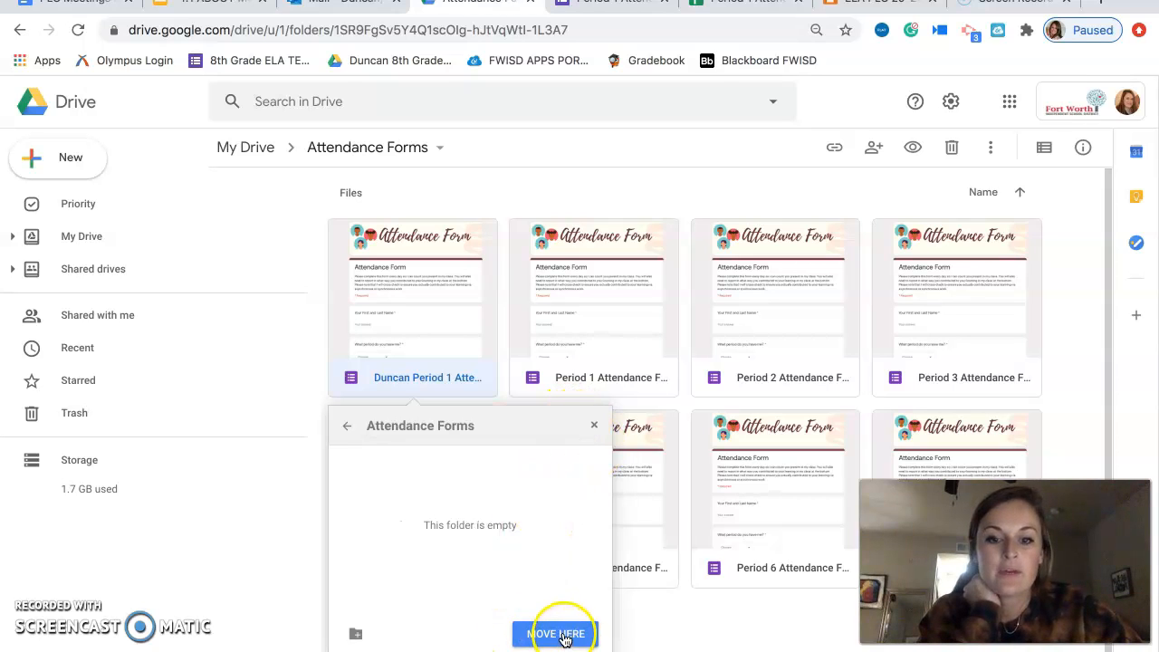
Move the renamed form into the new empty folder and take the browser window out of full screen.
click(563, 636)
click(371, 628)
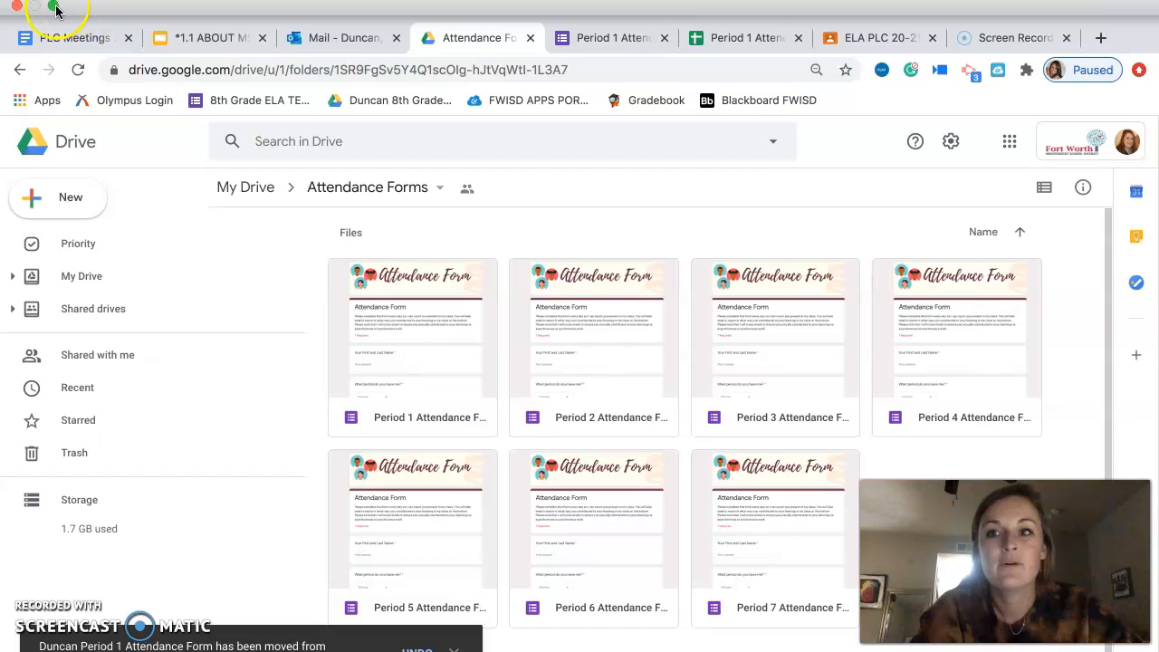
click(54, 9)
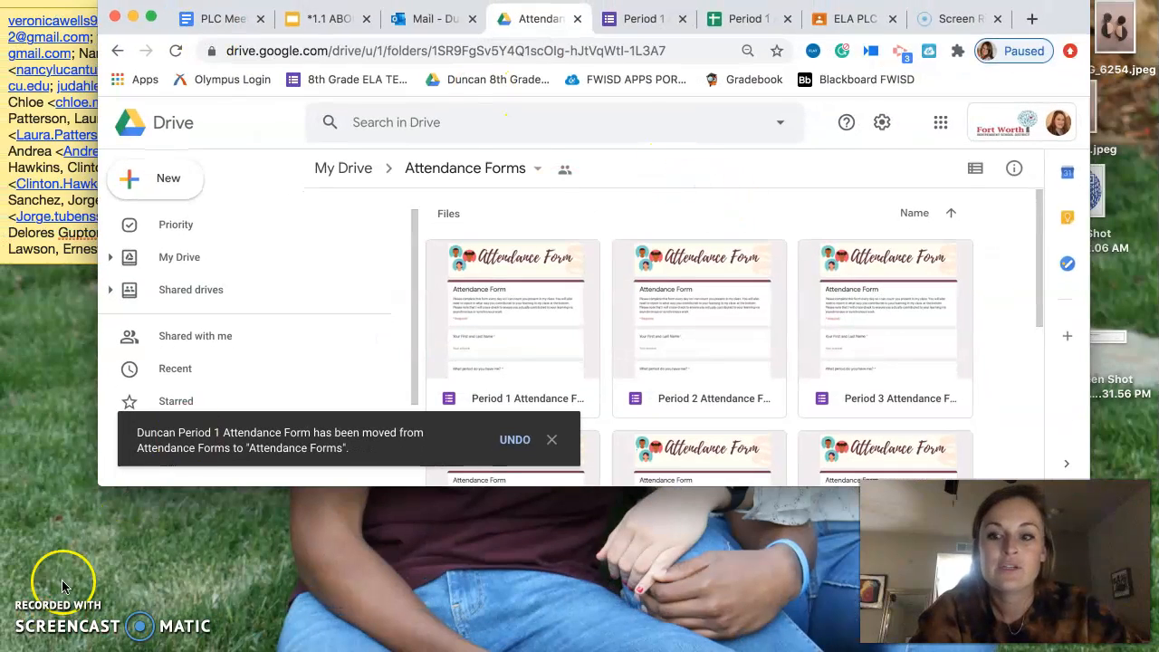